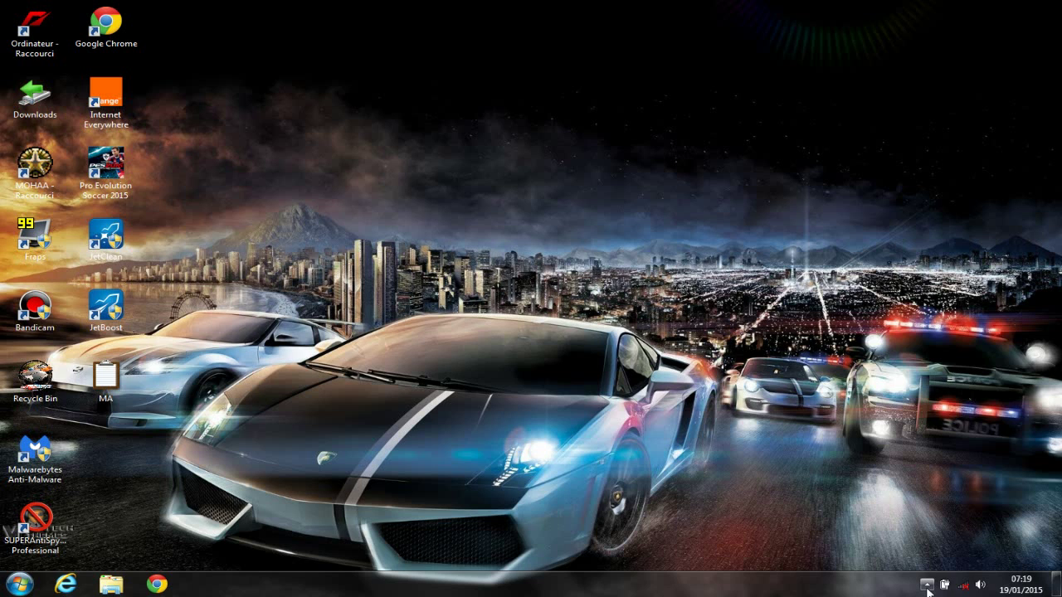
click(928, 584)
click(927, 585)
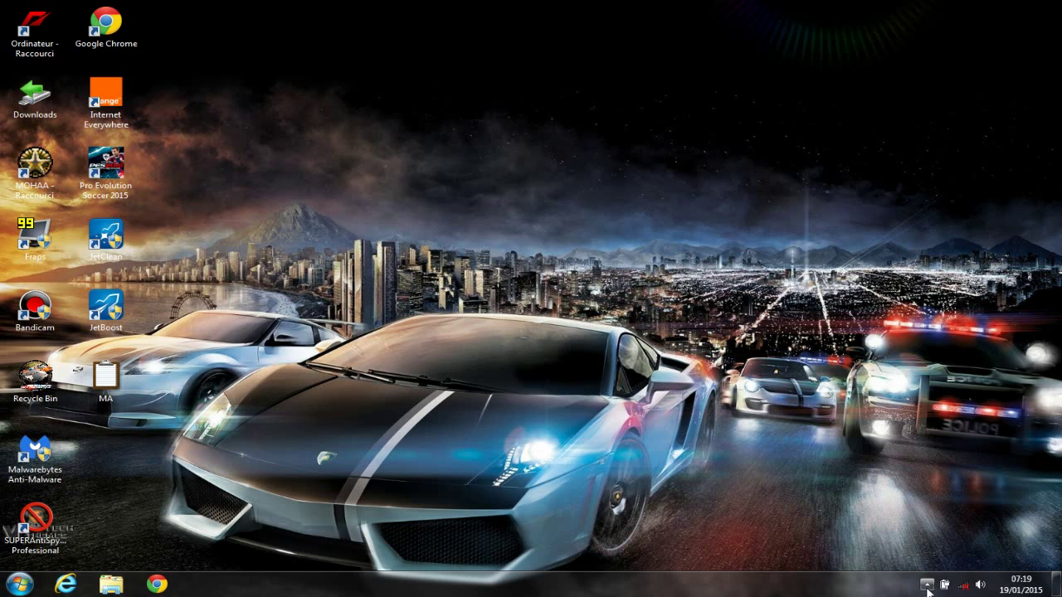
Step: Open the Windows Performance Options from the computer's advanced system settings
click(25, 589)
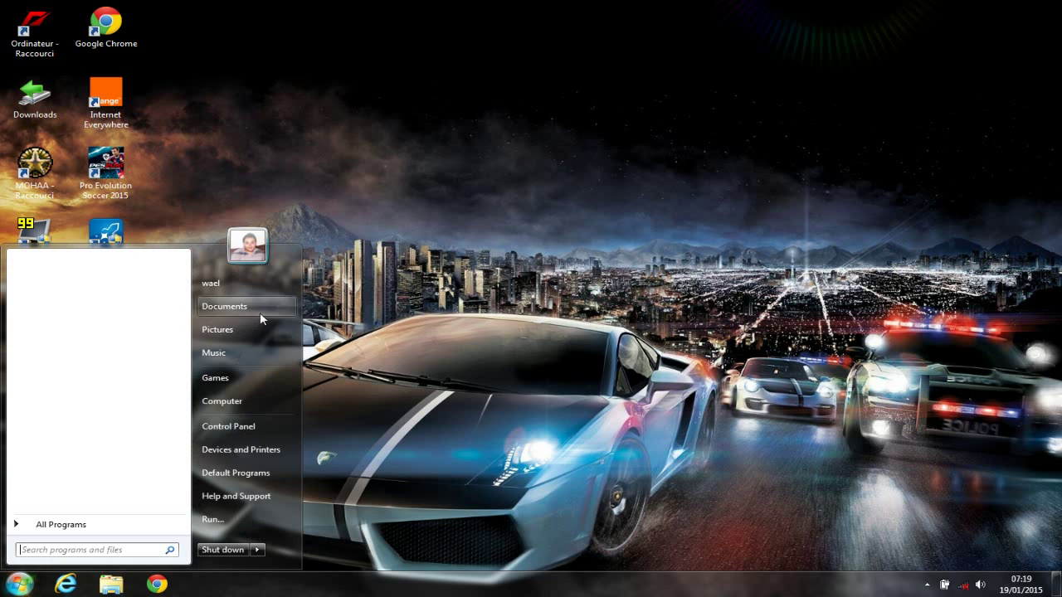
click(222, 402)
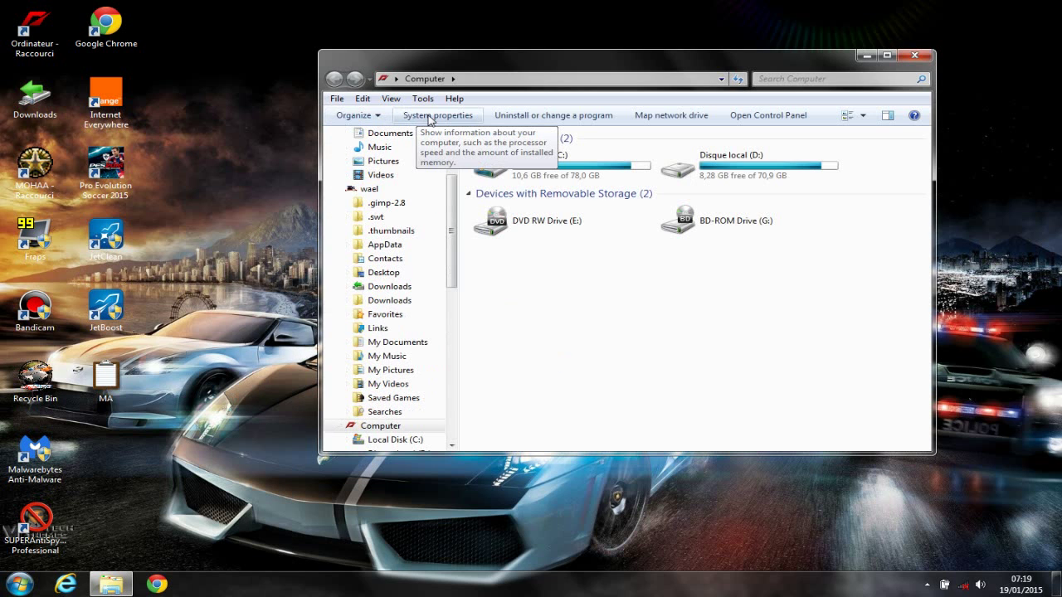
click(429, 116)
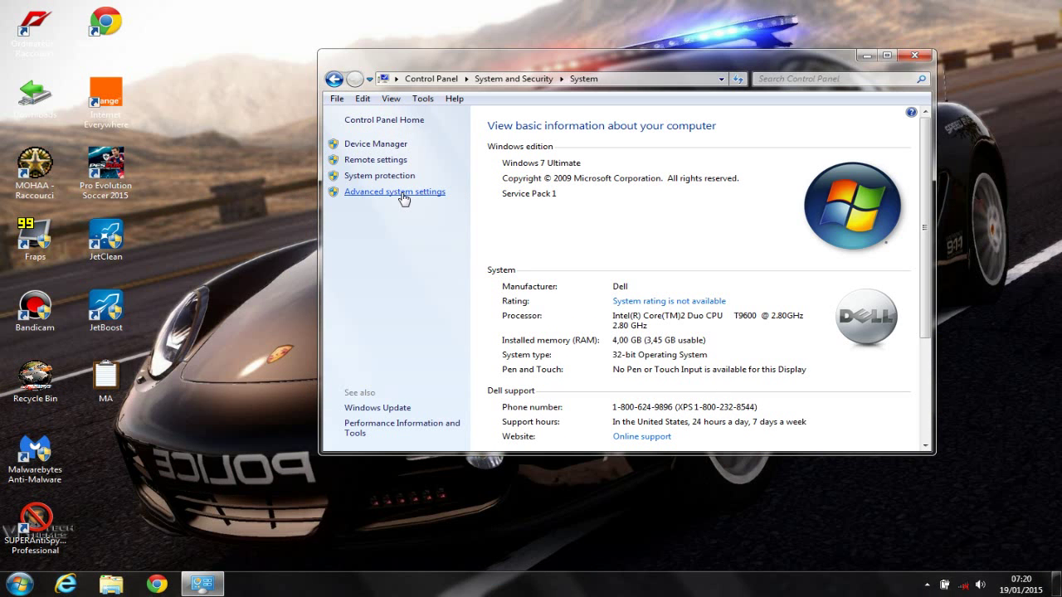
click(404, 195)
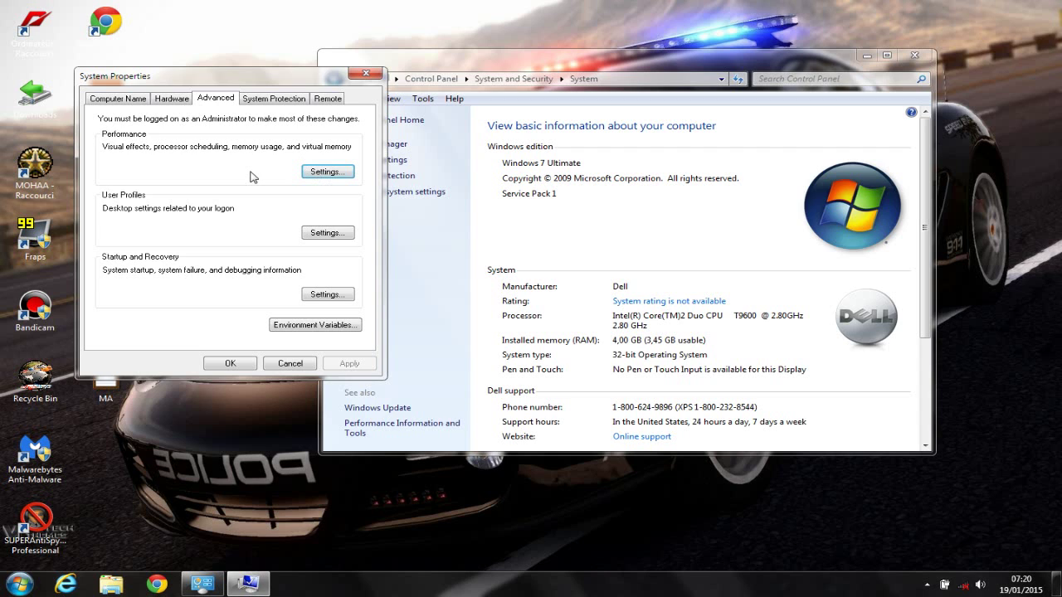
click(325, 171)
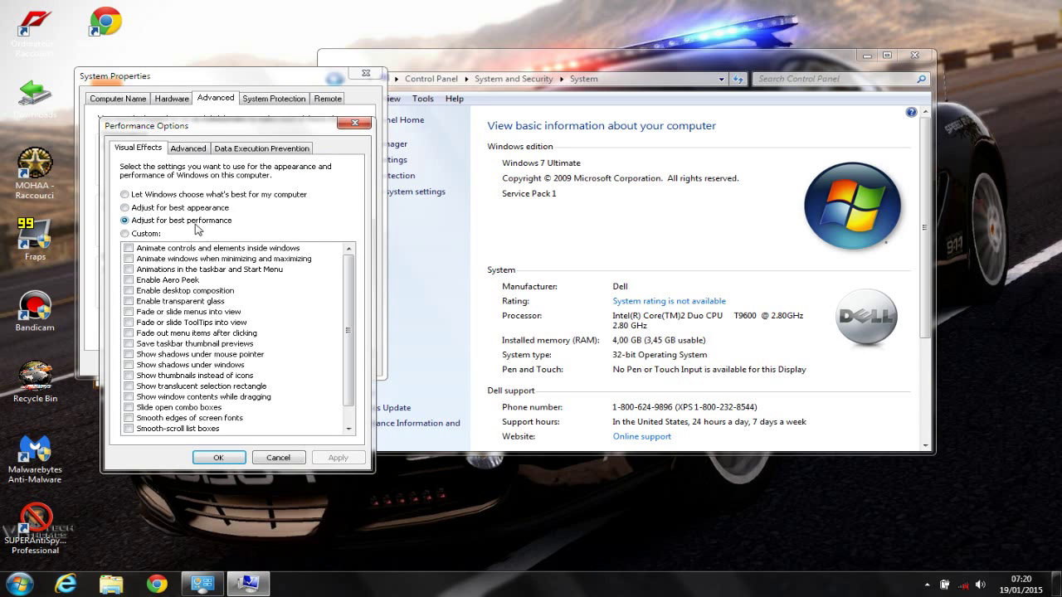
Step: Set the visual effects to Adjust for best performance, apply the change and close the system windows
click(125, 207)
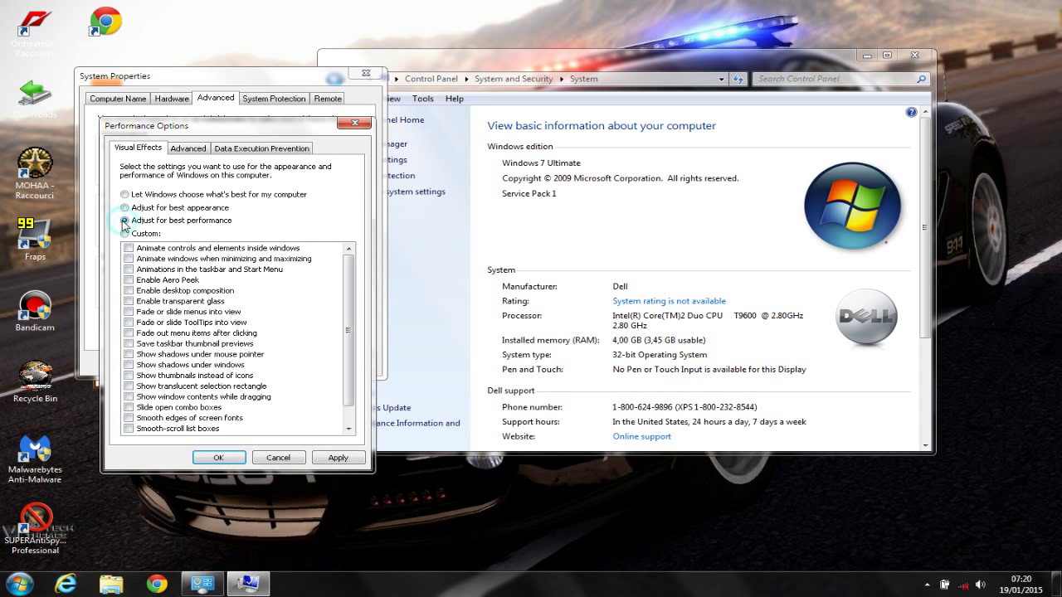
click(124, 220)
click(338, 459)
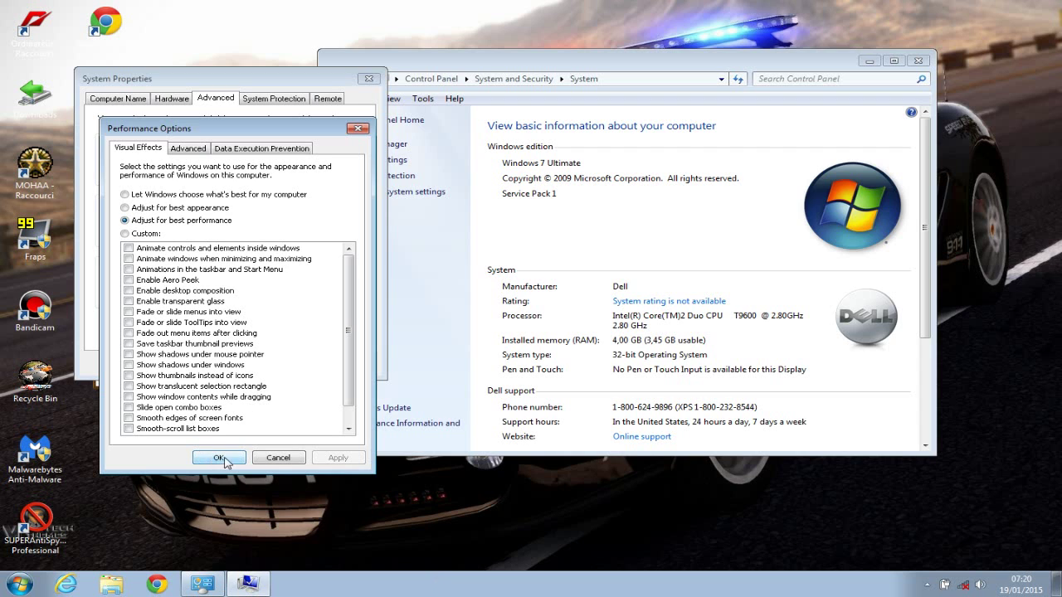
click(209, 461)
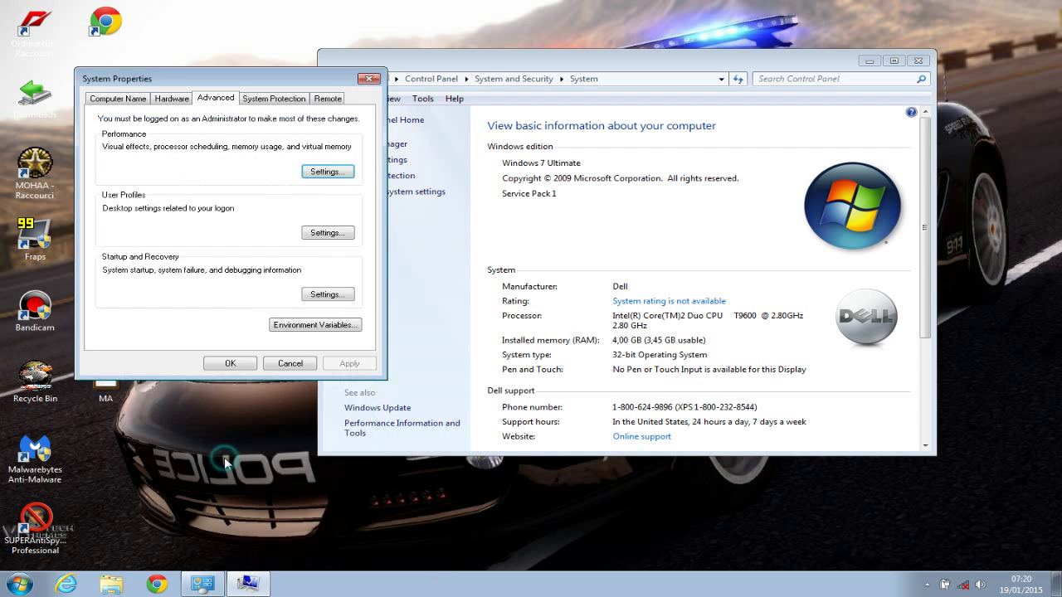
click(231, 365)
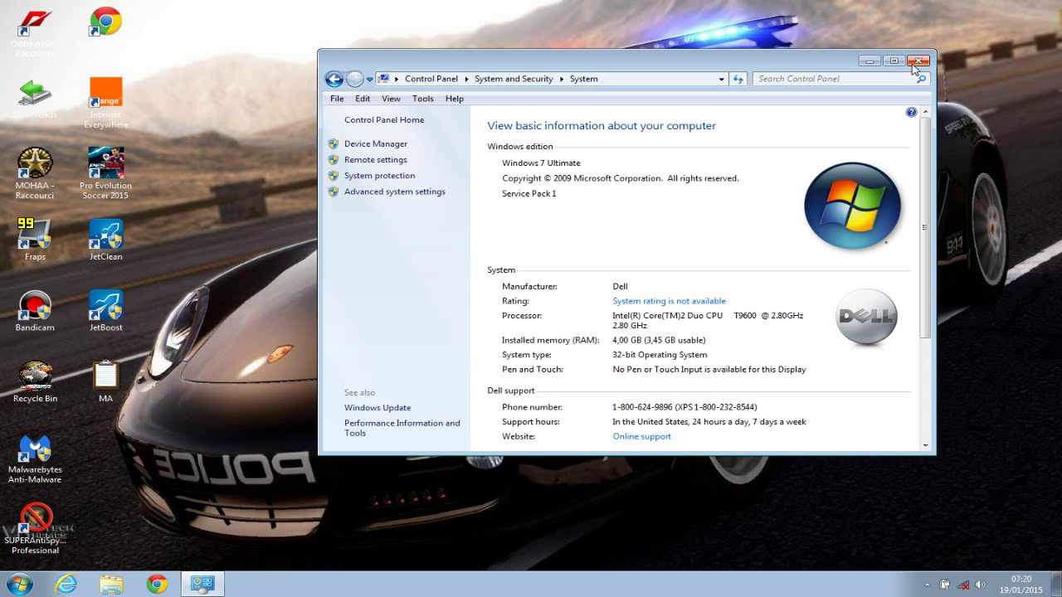
click(918, 61)
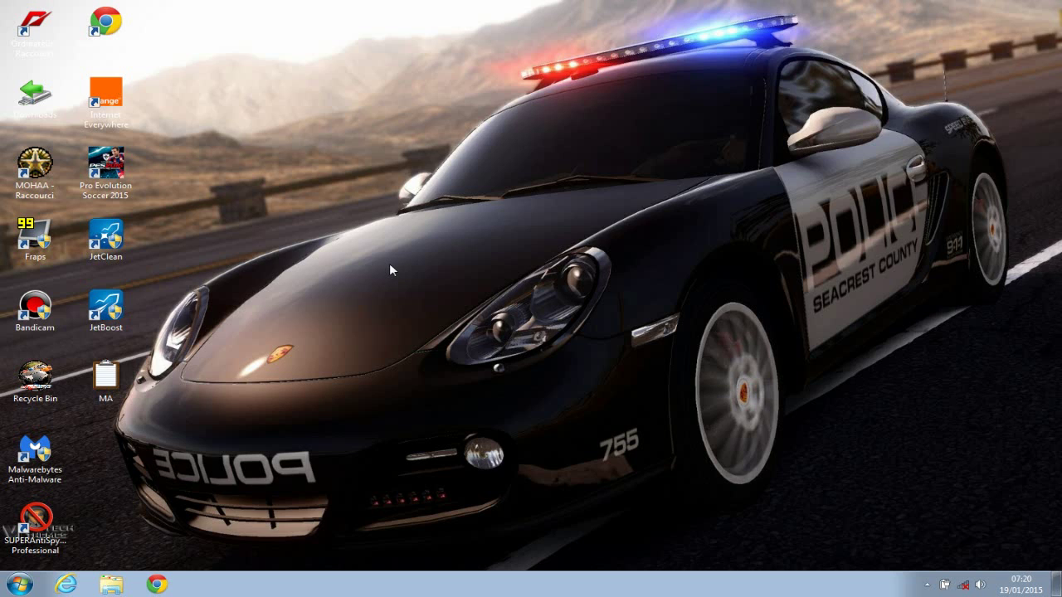
Step: Check the graphics adapter's type and memory in the advanced display settings, and close the screen resolution window
right_click(330, 240)
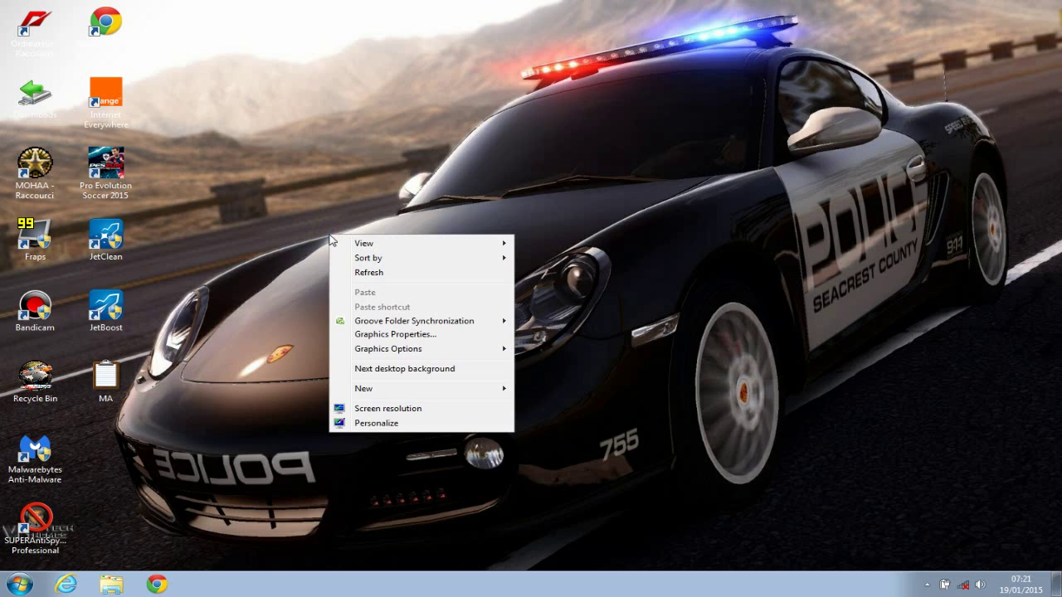
click(404, 410)
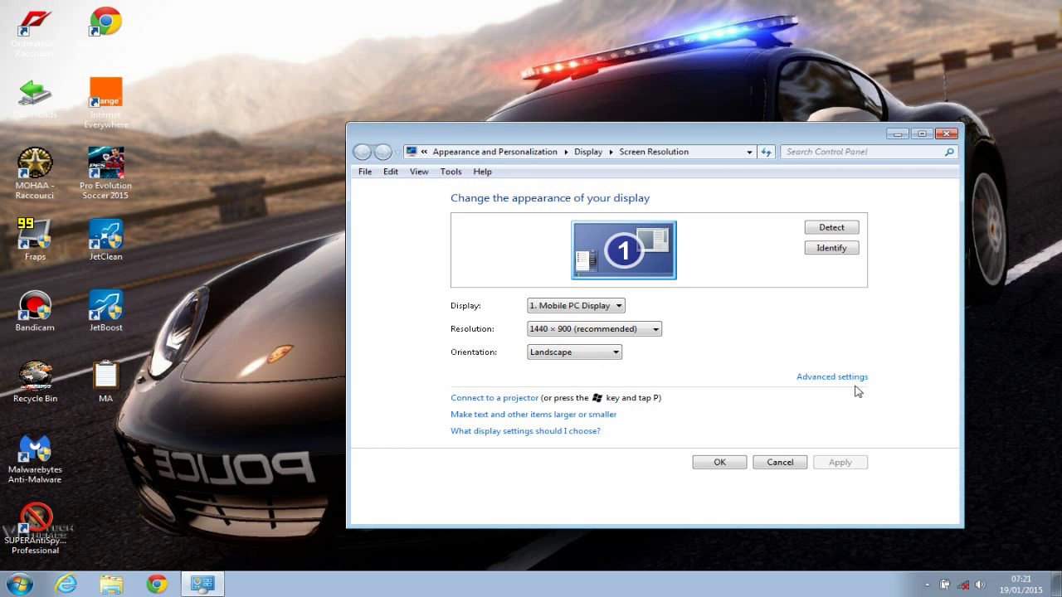
click(829, 379)
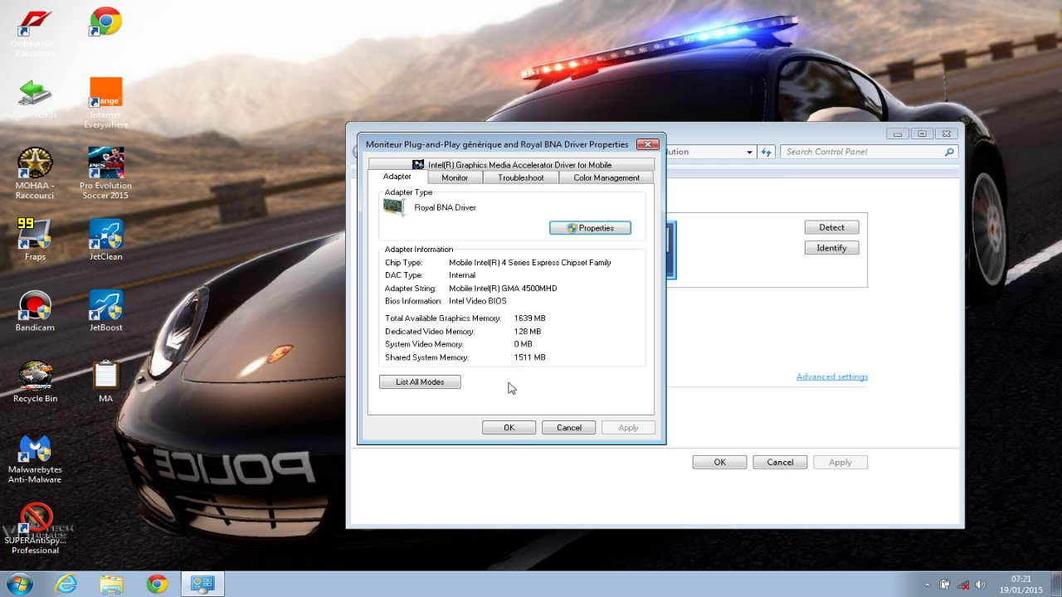
click(506, 430)
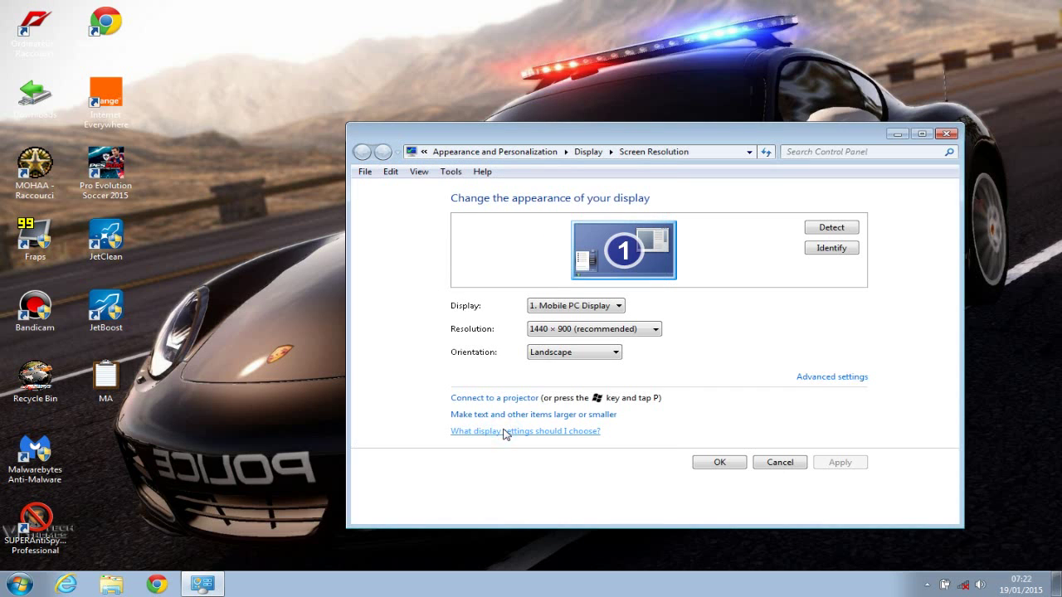
click(720, 463)
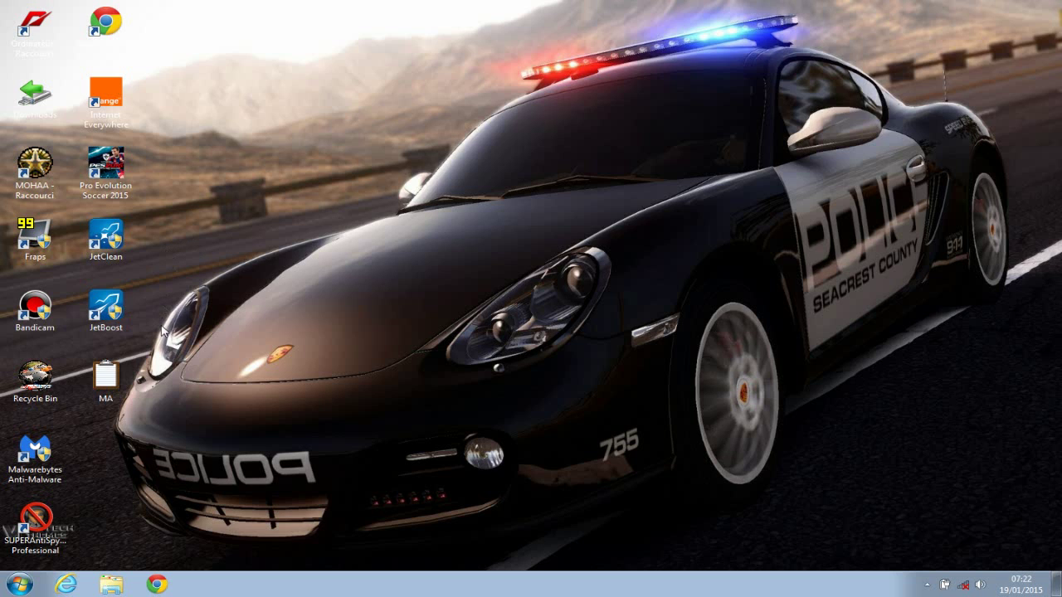
drag(162, 331, 117, 240)
click(229, 258)
click(116, 231)
drag(206, 225, 111, 323)
click(197, 299)
click(118, 262)
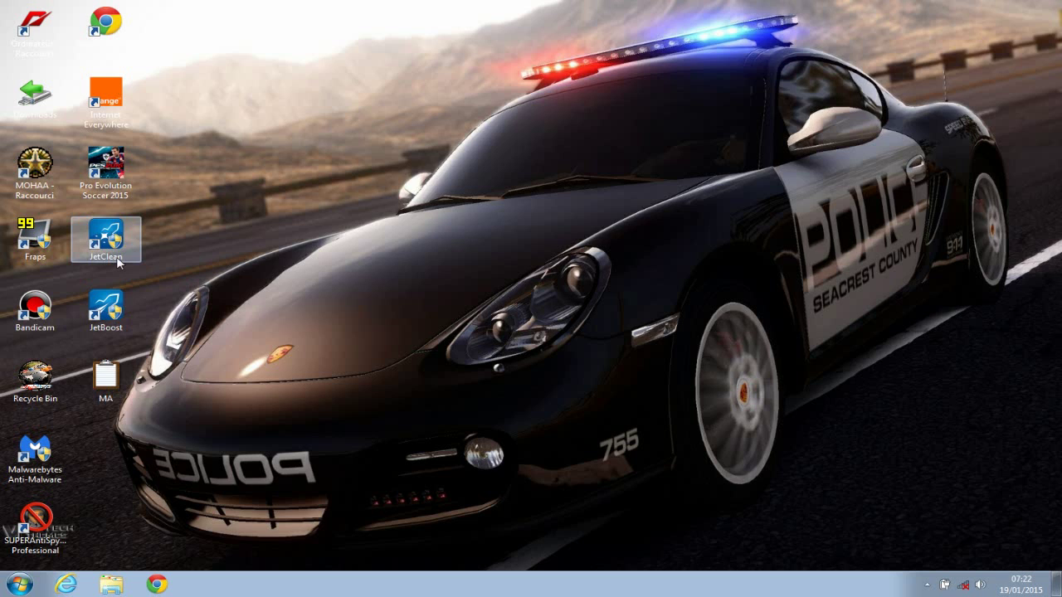
Step: Launch JetClean, run Scan & Repair with the selected cleaning categories, and close the program once the repair is done
double_click(119, 258)
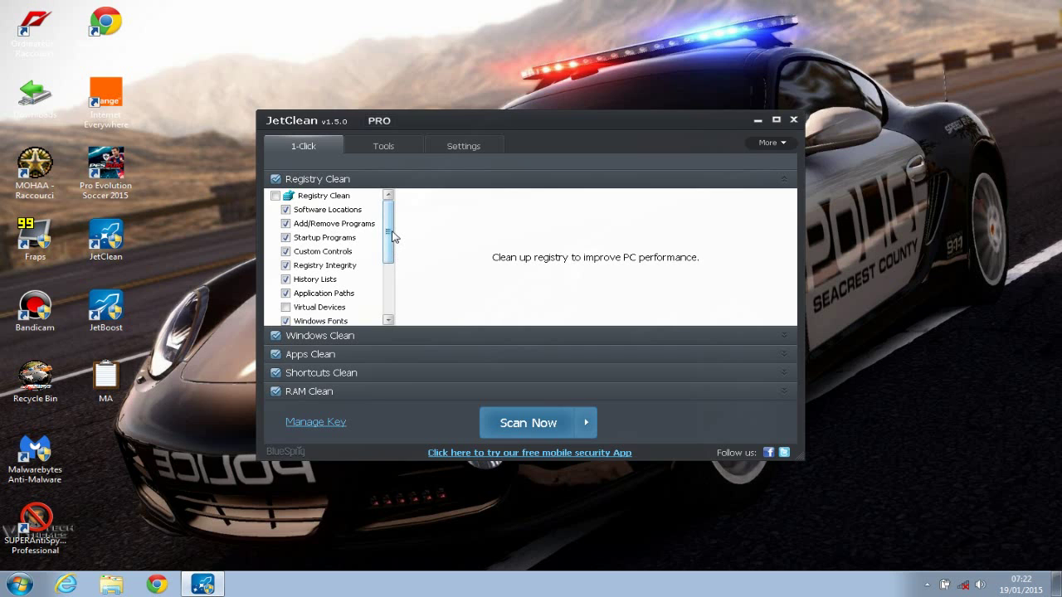
drag(393, 236, 396, 175)
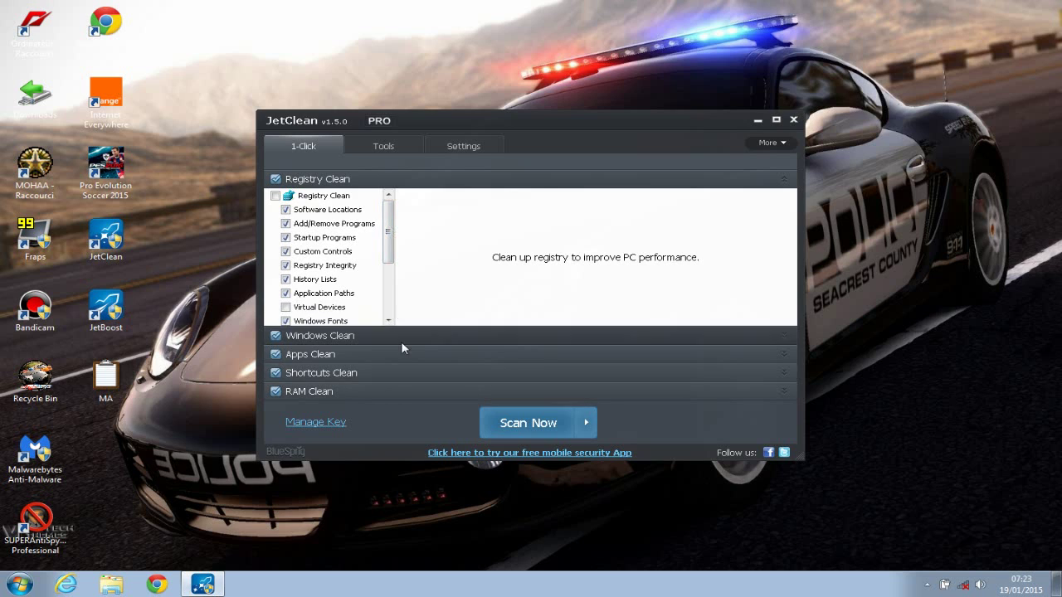
click(588, 424)
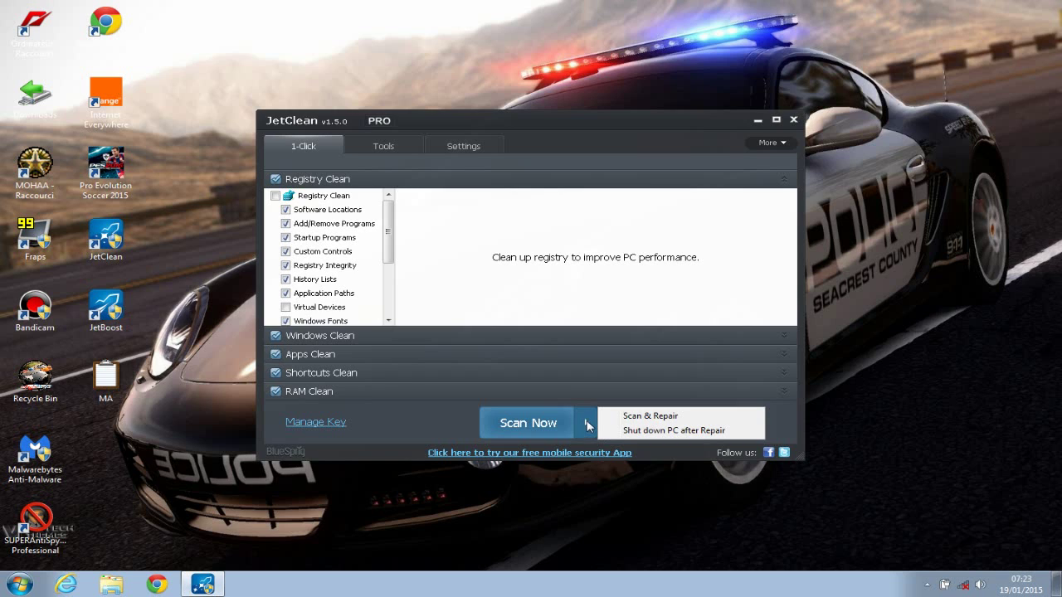
click(643, 417)
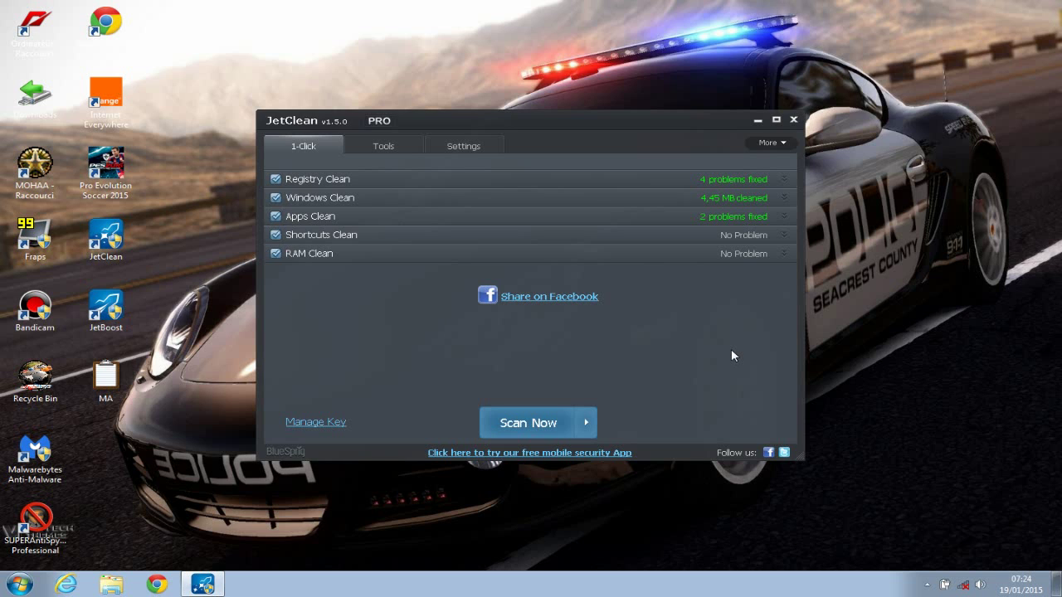
click(793, 121)
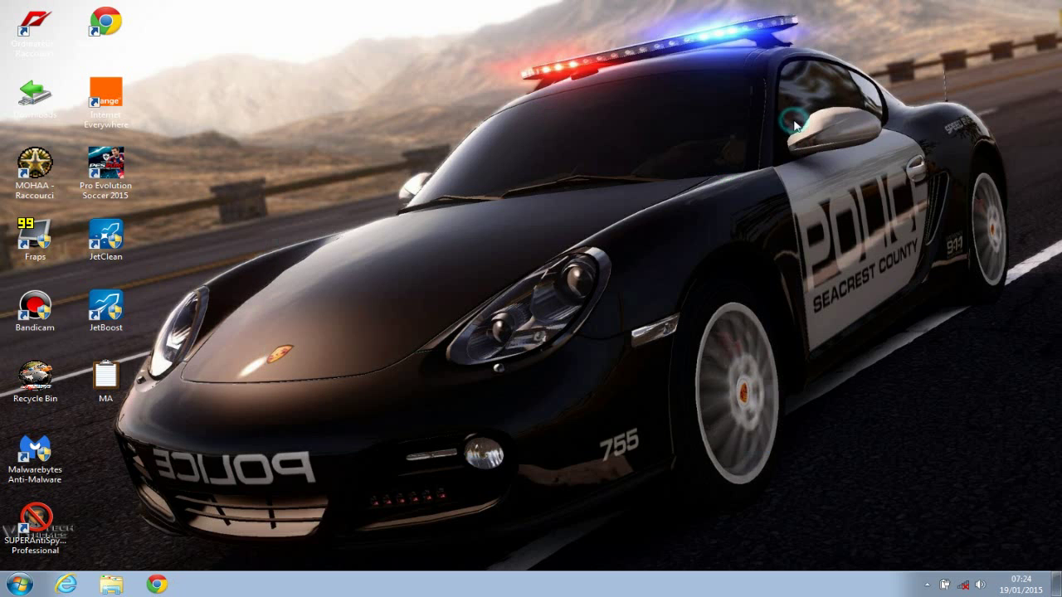
Step: Launch JetBoost, open its customization options and adjust which running processes are selected for the boost
double_click(105, 317)
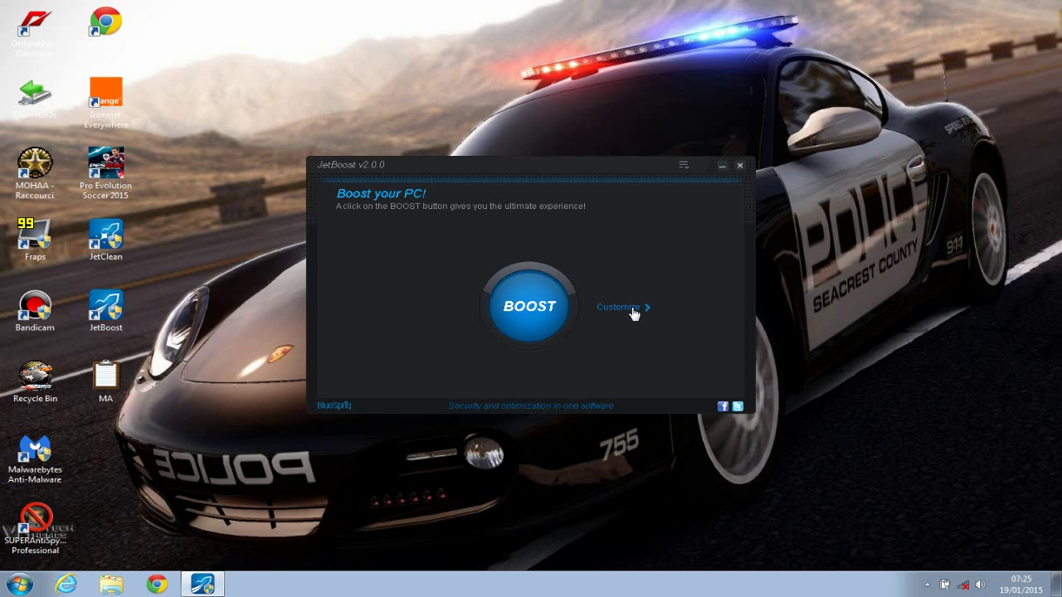
click(632, 308)
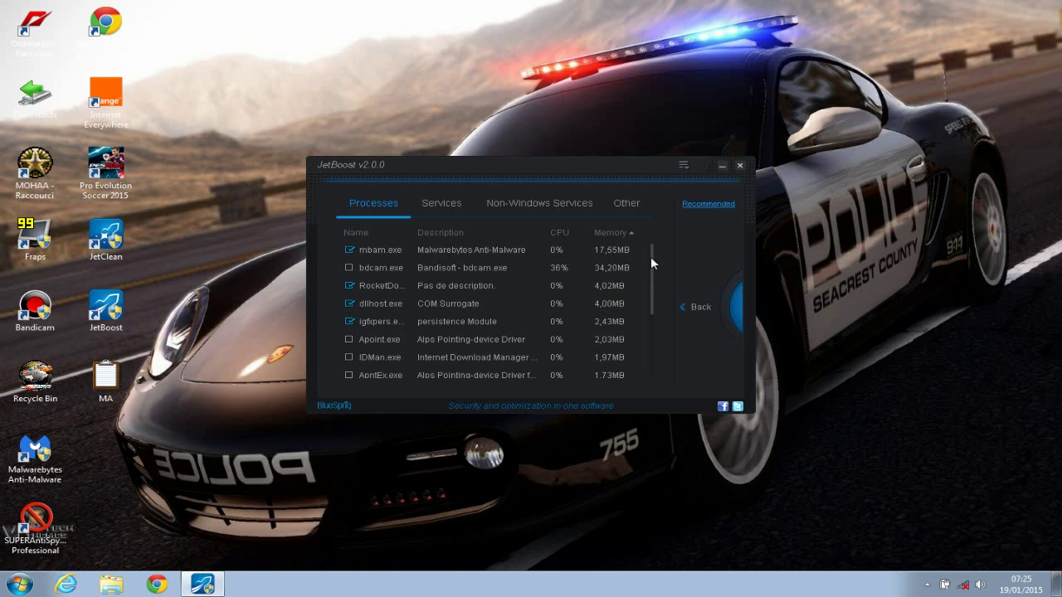
mouse_move(651, 256)
mouse_down()
mouse_move(655, 319)
mouse_move(653, 259)
mouse_up()
click(349, 357)
mouse_move(652, 270)
mouse_down()
mouse_move(663, 349)
mouse_move(654, 291)
mouse_up()
Step: Review the entries selected under Services, Non-Windows Services and Other, and return to JetBoost's main screen
click(442, 204)
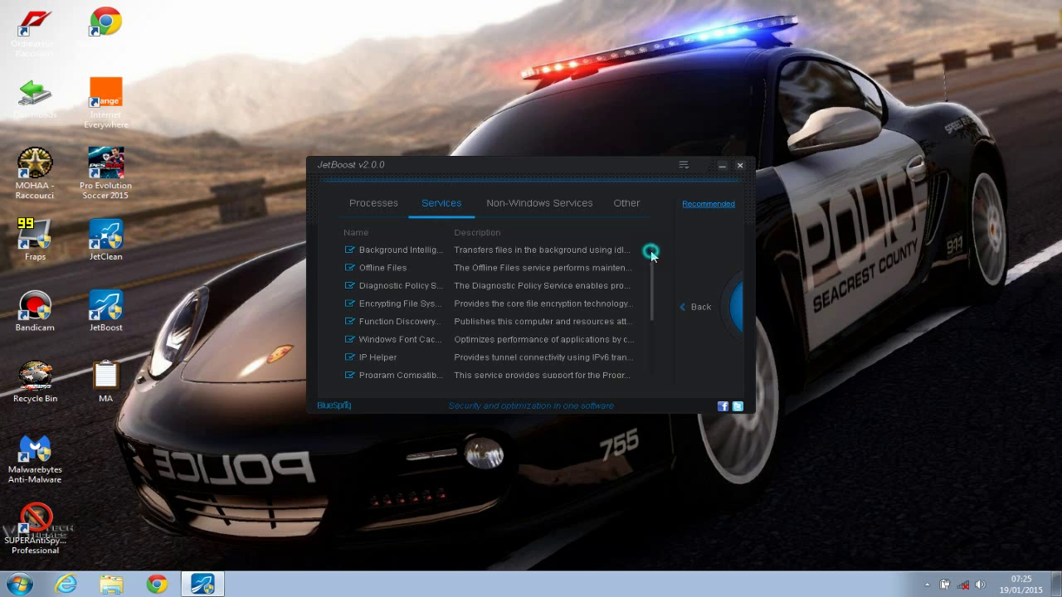
mouse_move(652, 250)
mouse_down()
mouse_move(653, 338)
mouse_move(651, 255)
mouse_up()
mouse_move(651, 249)
mouse_down()
mouse_move(662, 332)
mouse_move(654, 246)
mouse_up()
mouse_move(650, 249)
mouse_down()
mouse_move(658, 309)
mouse_move(648, 238)
mouse_up()
click(534, 208)
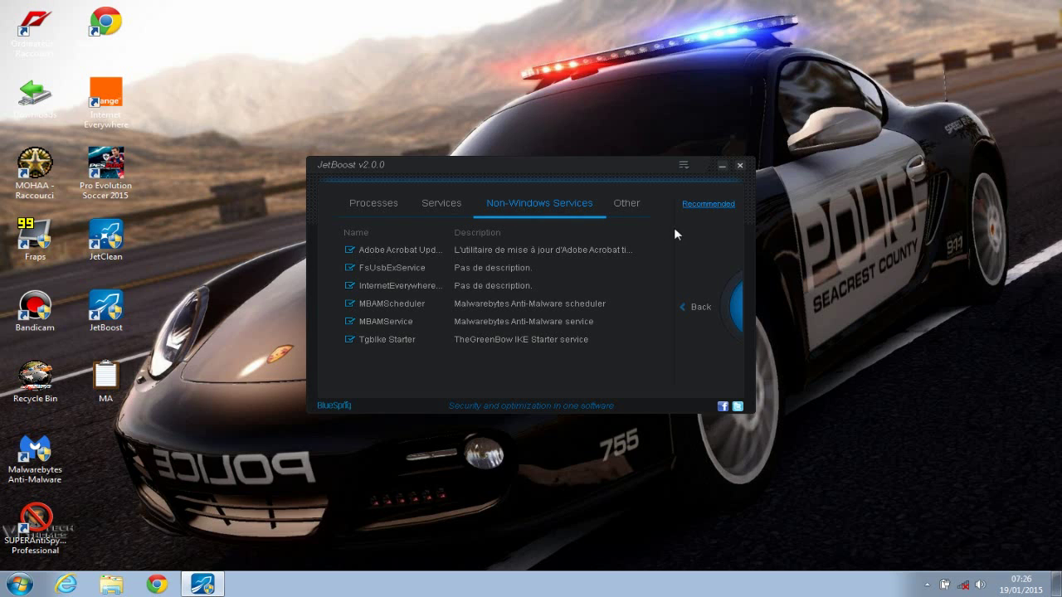
click(628, 208)
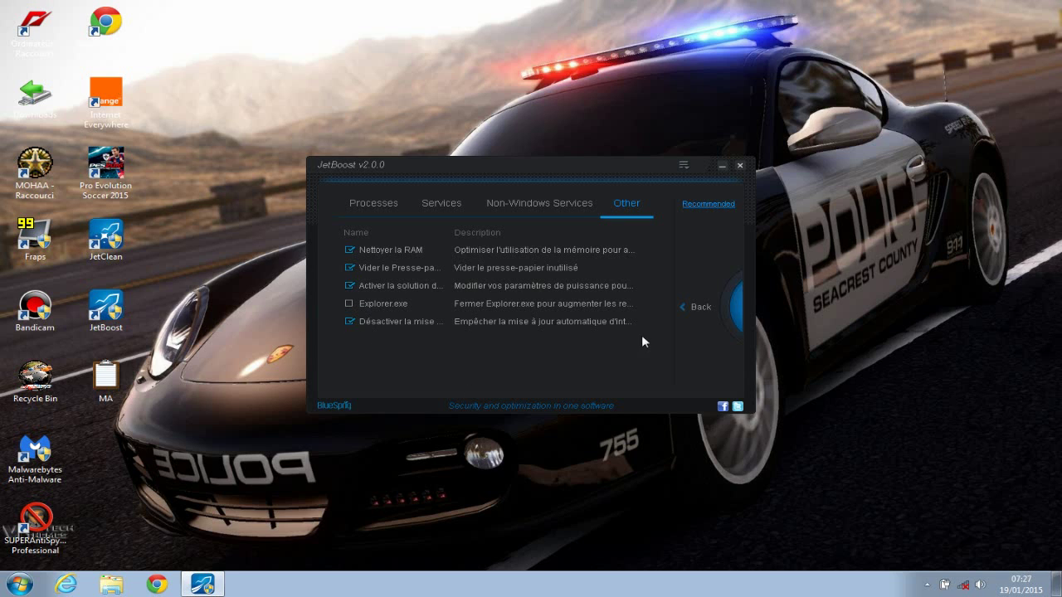
click(697, 306)
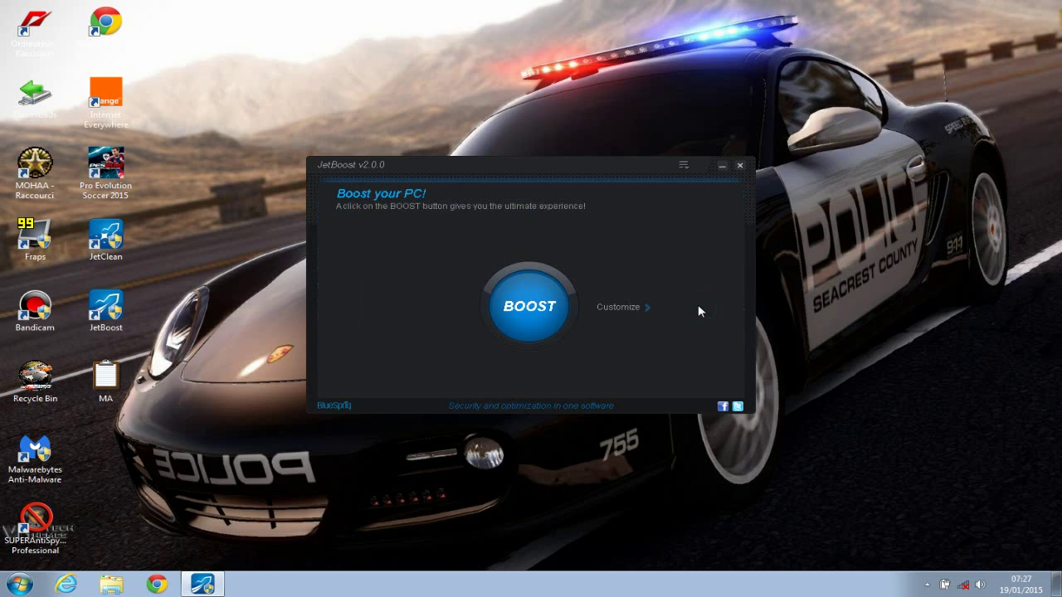
Step: Examine the running processes, CPU usage and memory usage in Windows Task Manager, and close it
right_click(883, 588)
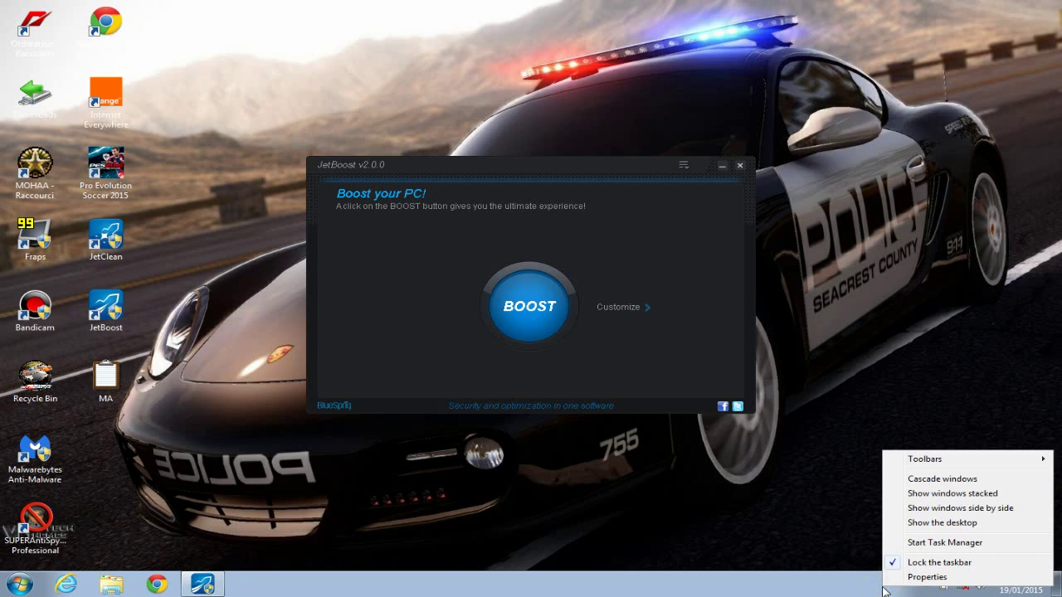
click(921, 543)
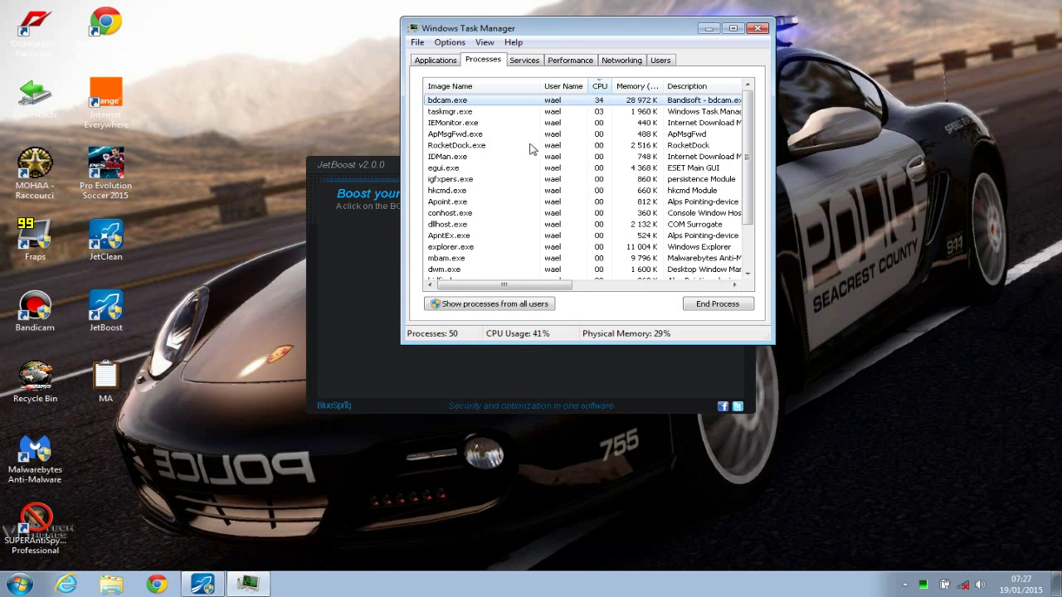
drag(748, 124, 755, 207)
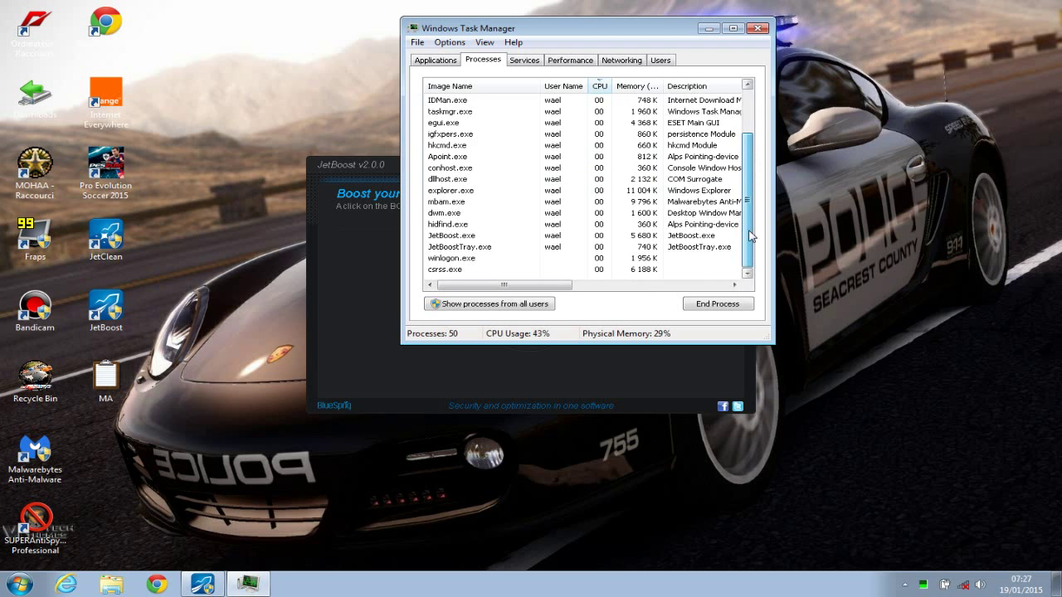
drag(752, 166, 751, 116)
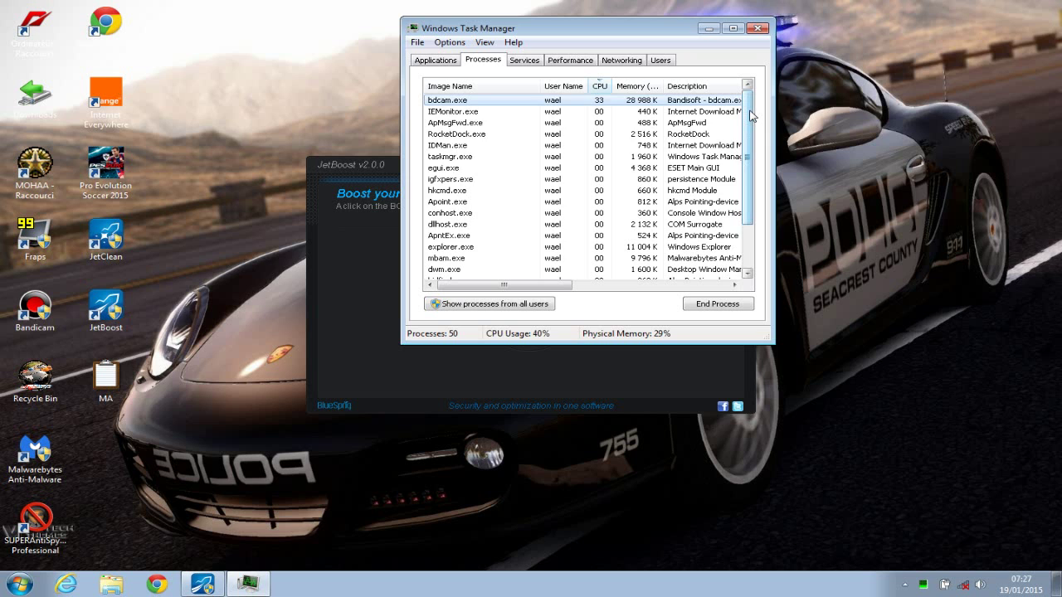
click(757, 30)
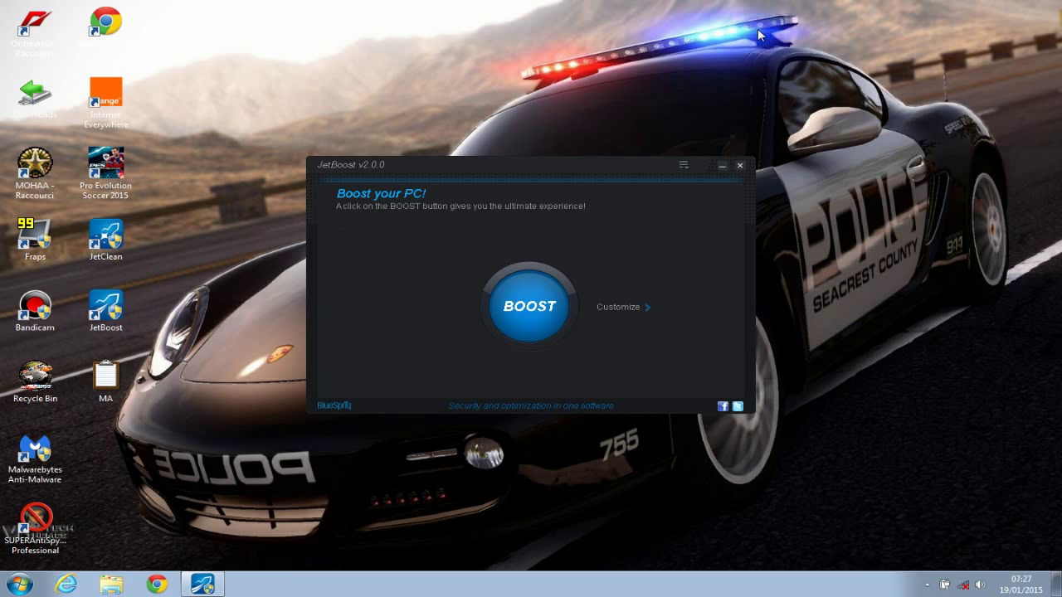
Step: Show the hidden notification icons and start the boost in JetBoost
click(925, 585)
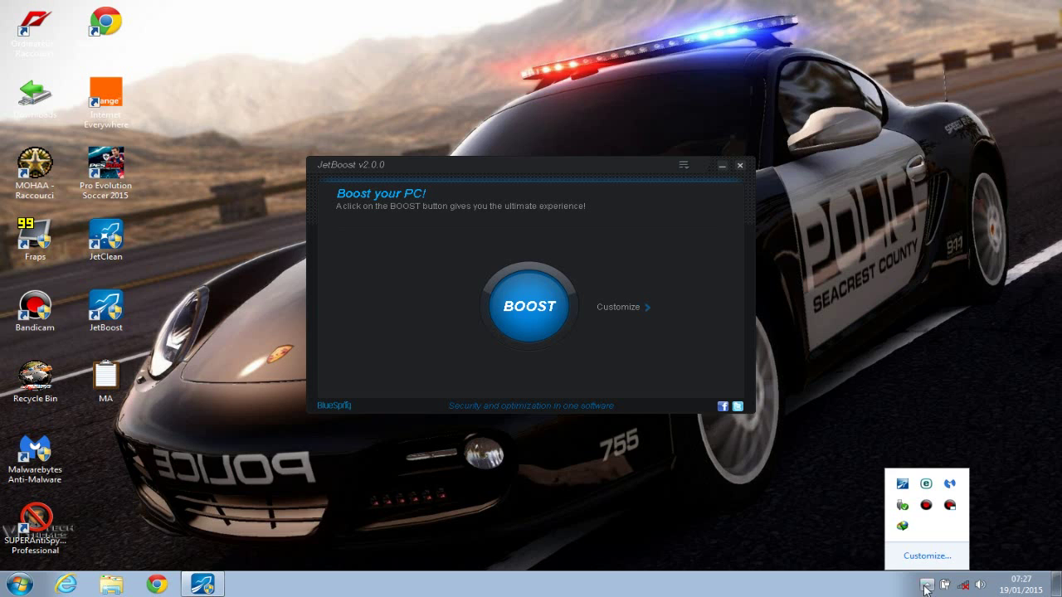
click(523, 304)
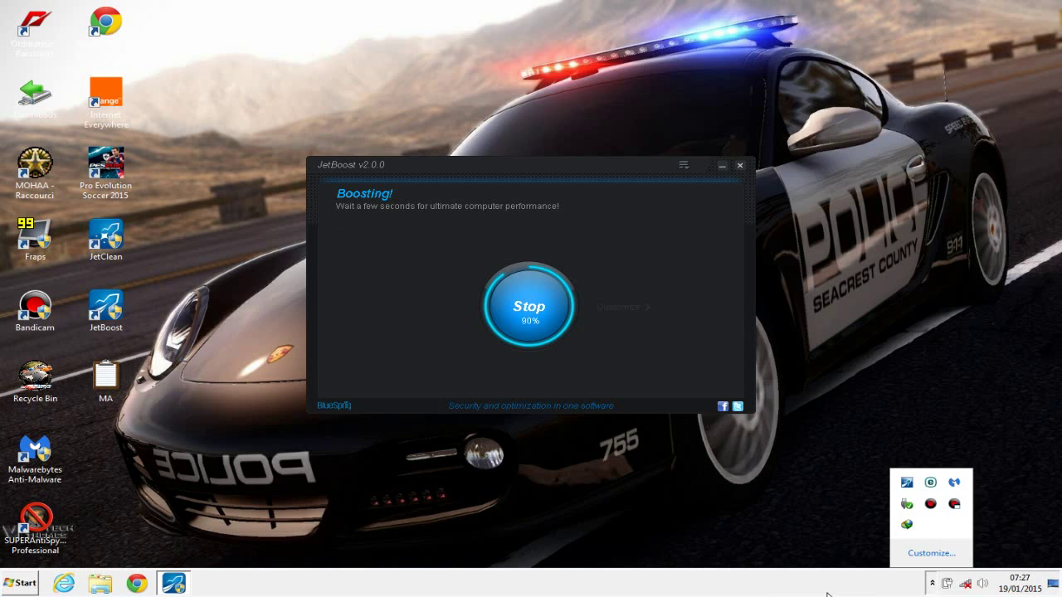
Step: Minimize JetBoost after the boost and check which hidden notification icons are still running
click(312, 595)
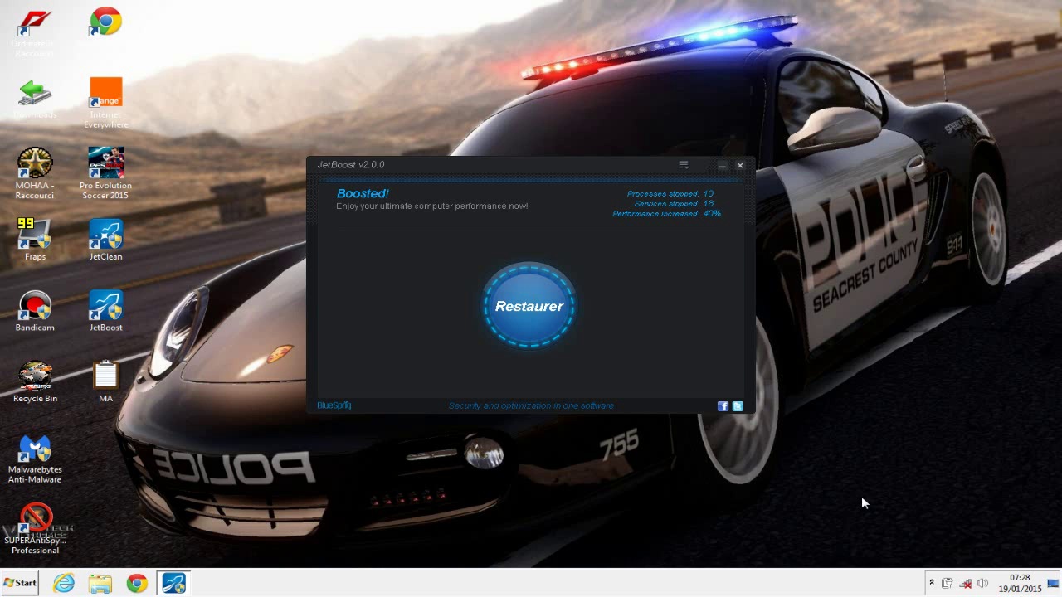
click(722, 166)
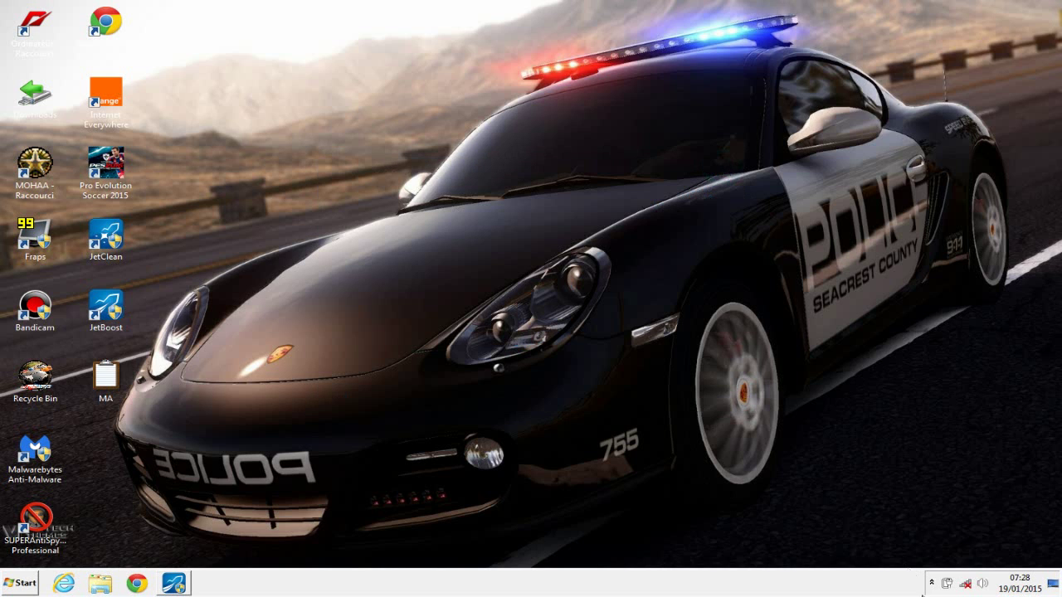
click(933, 584)
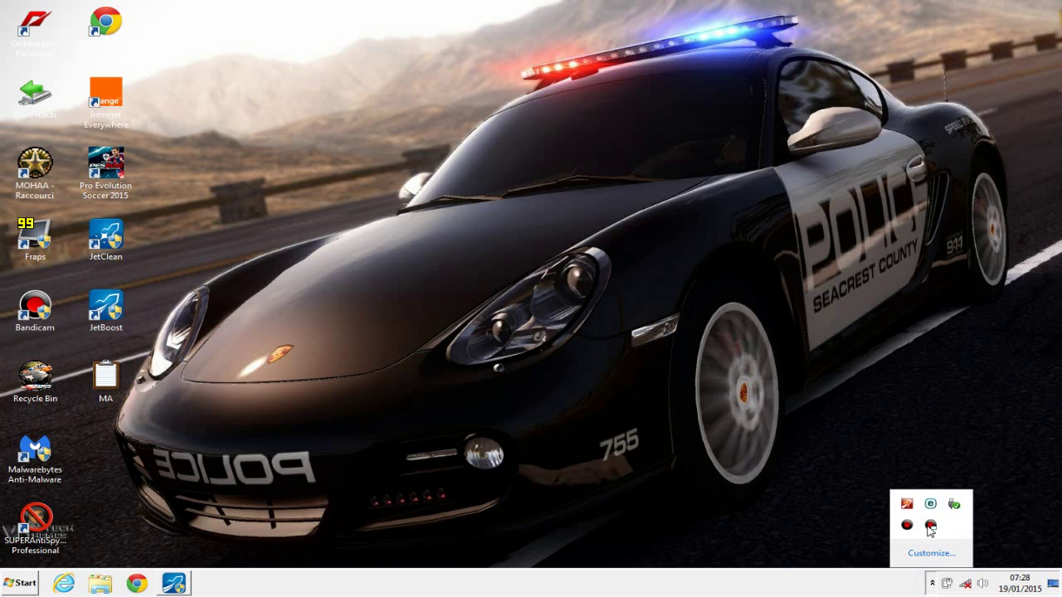
Step: Examine the remaining processes, CPU usage and physical memory in Windows Task Manager, and close it
right_click(744, 587)
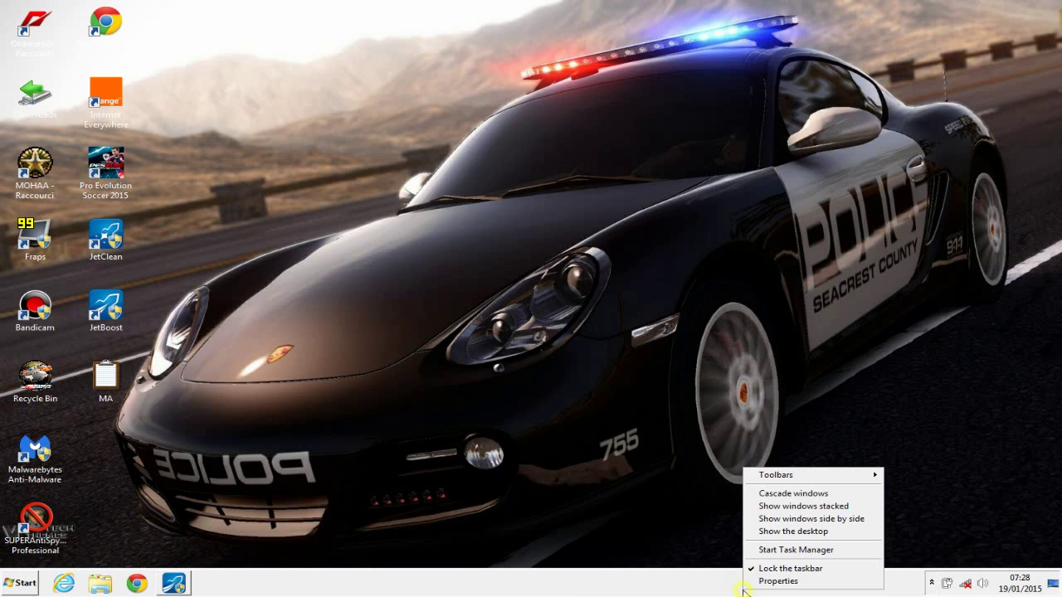
click(788, 550)
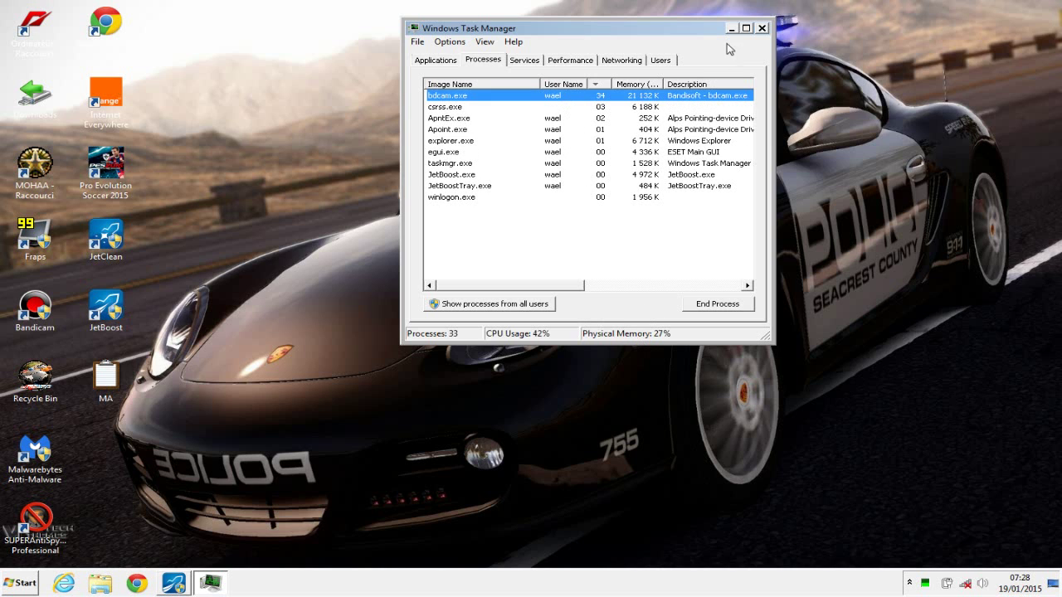
click(762, 28)
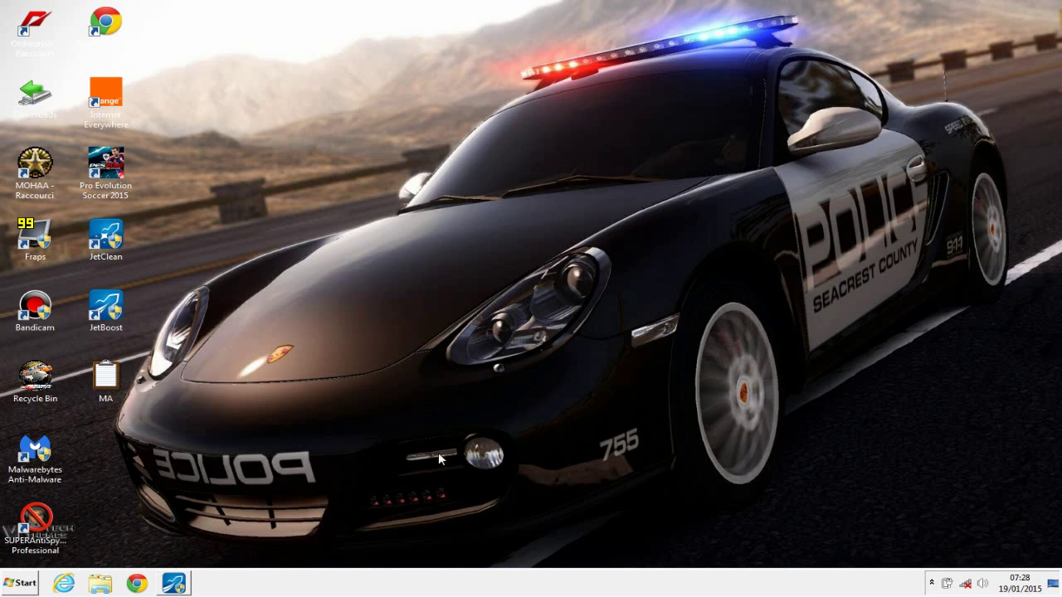
Step: Restore the stopped processes and services in JetBoost, and dismiss Internet Download Manager's administrator warning with the option not to show it again
mouse_move(171, 589)
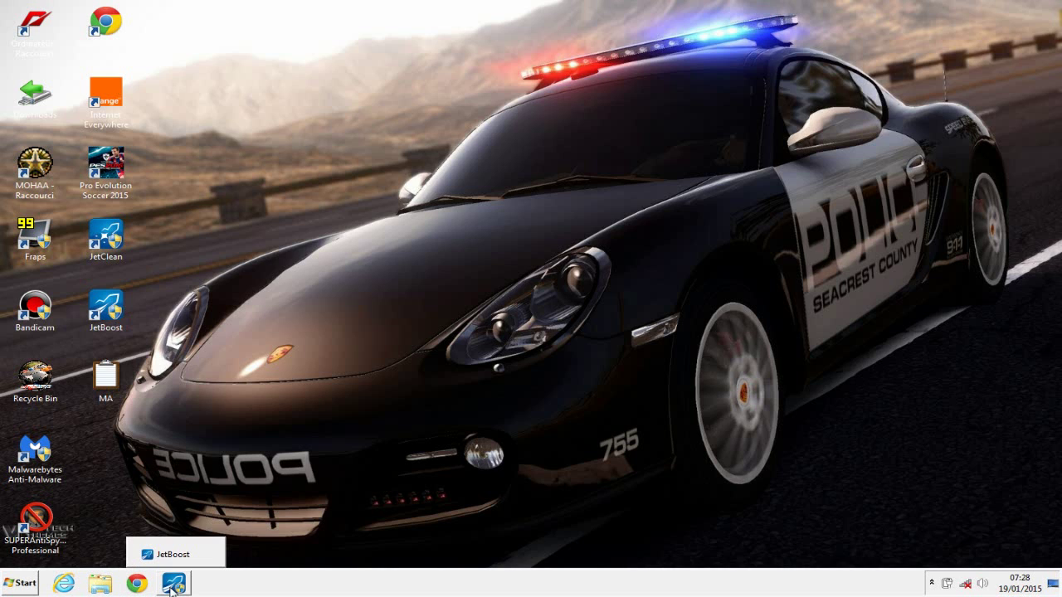
click(171, 584)
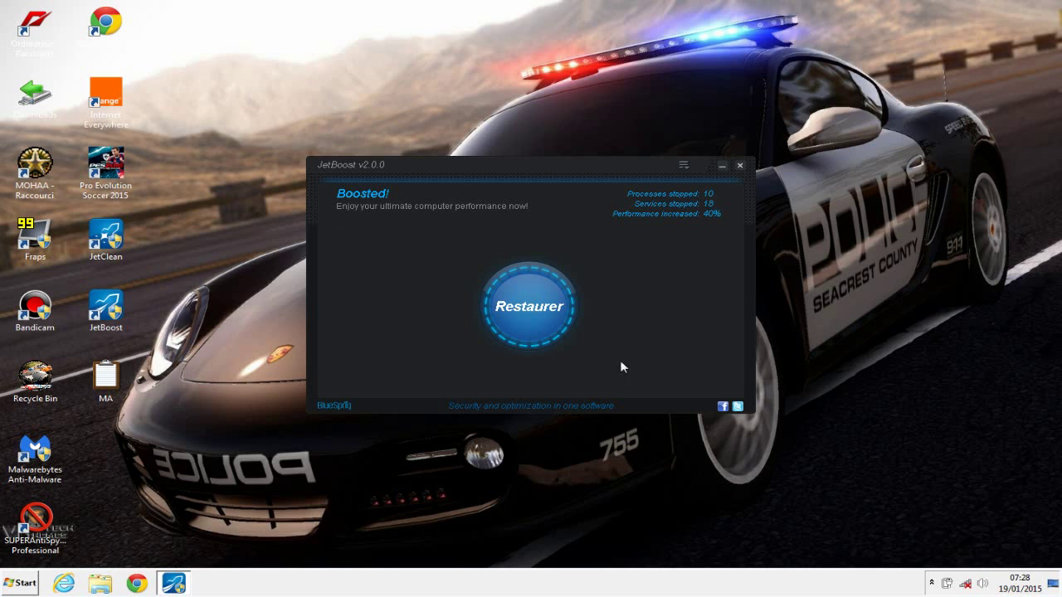
click(531, 310)
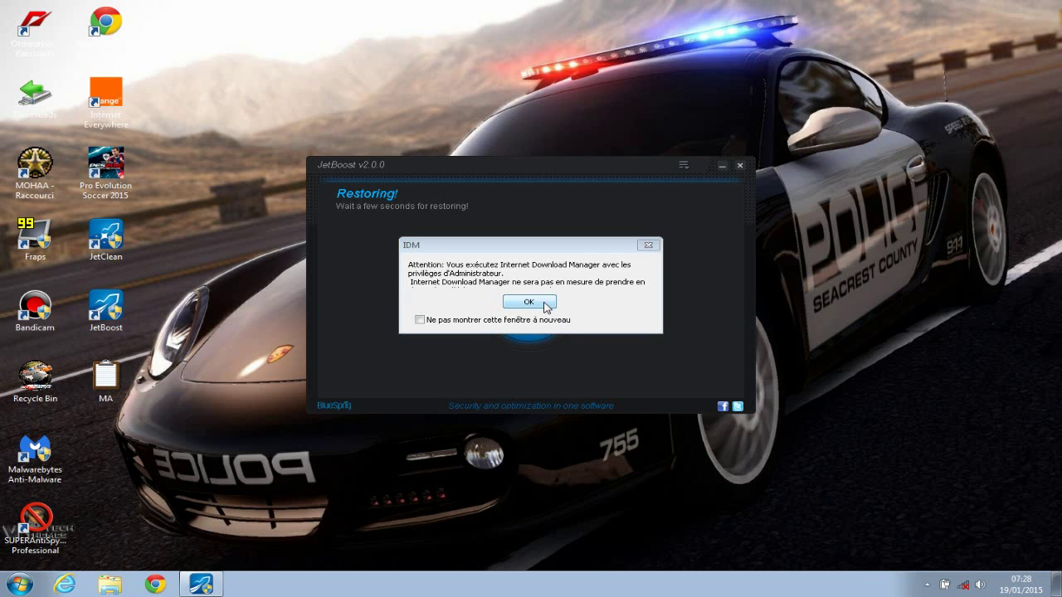
click(420, 319)
click(543, 304)
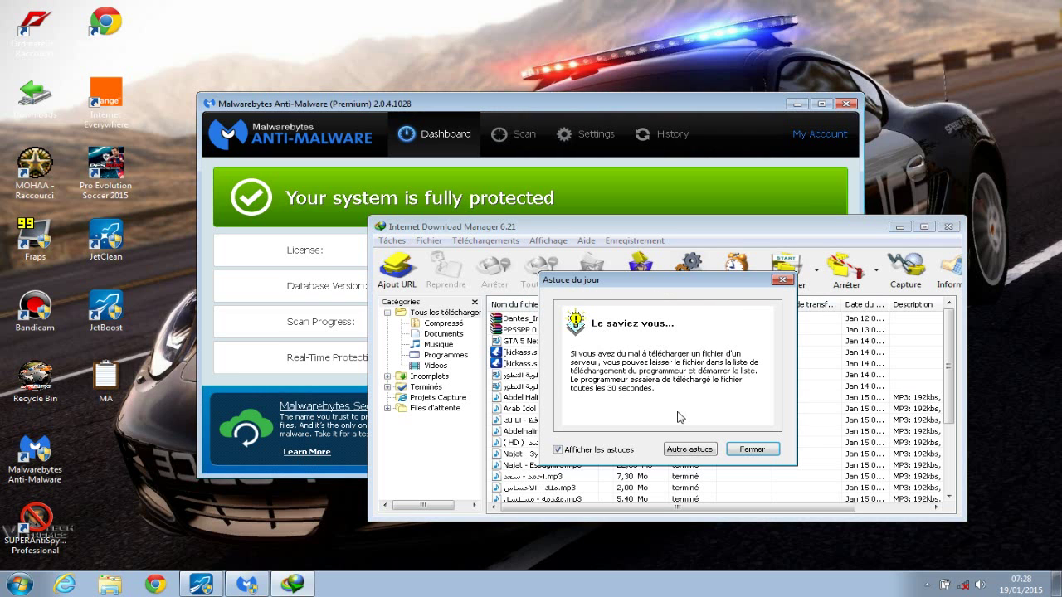
Step: Close the tip of the day and Internet Download Manager, and minimize the Malwarebytes Anti-Malware window
click(742, 454)
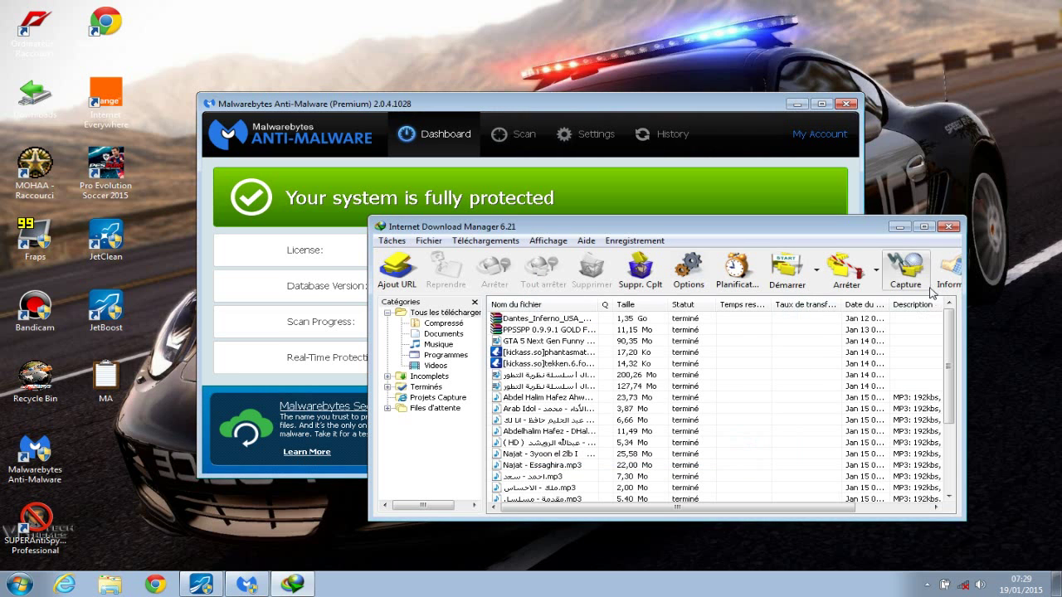
click(954, 229)
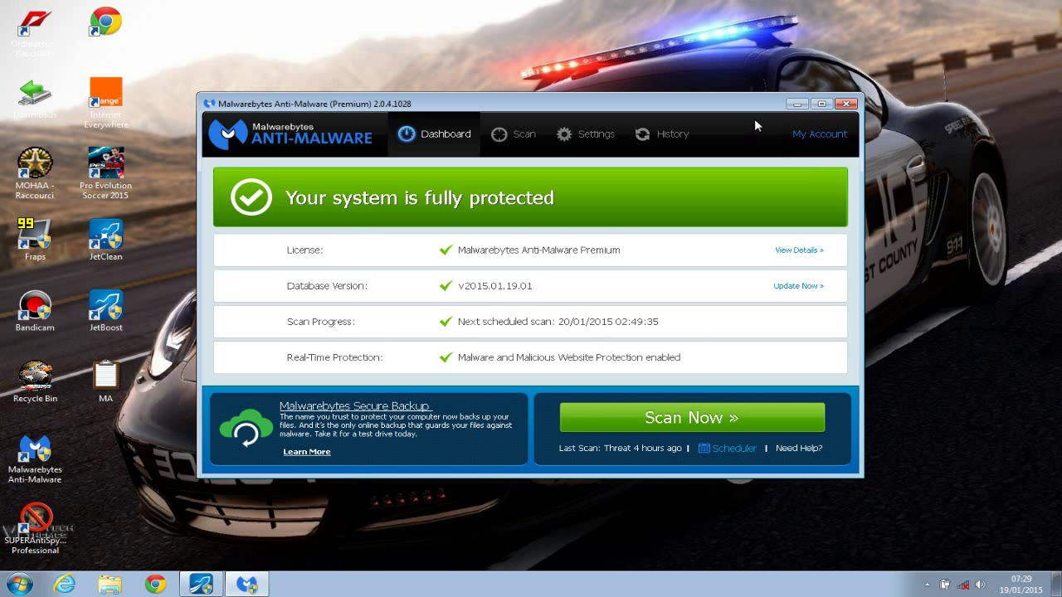
click(795, 105)
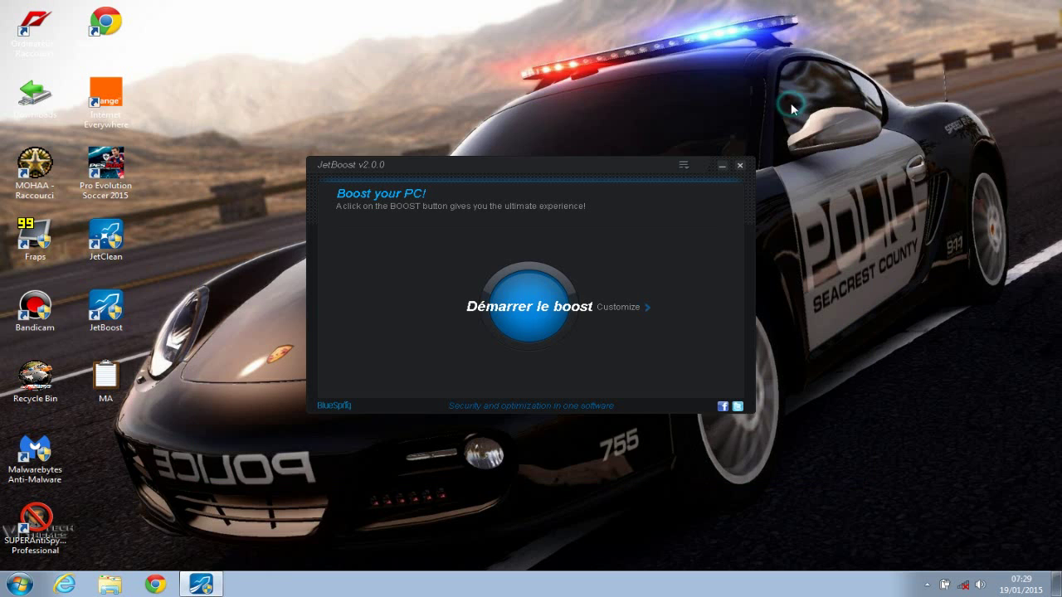
Step: Check the hidden notification icons after the restore and close JetBoost
click(926, 586)
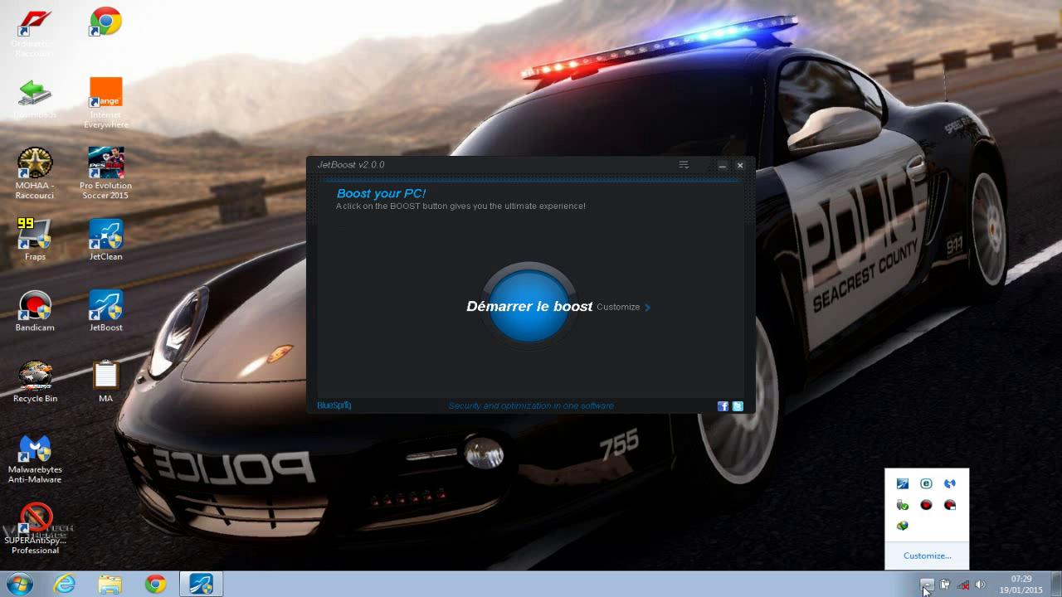
click(926, 586)
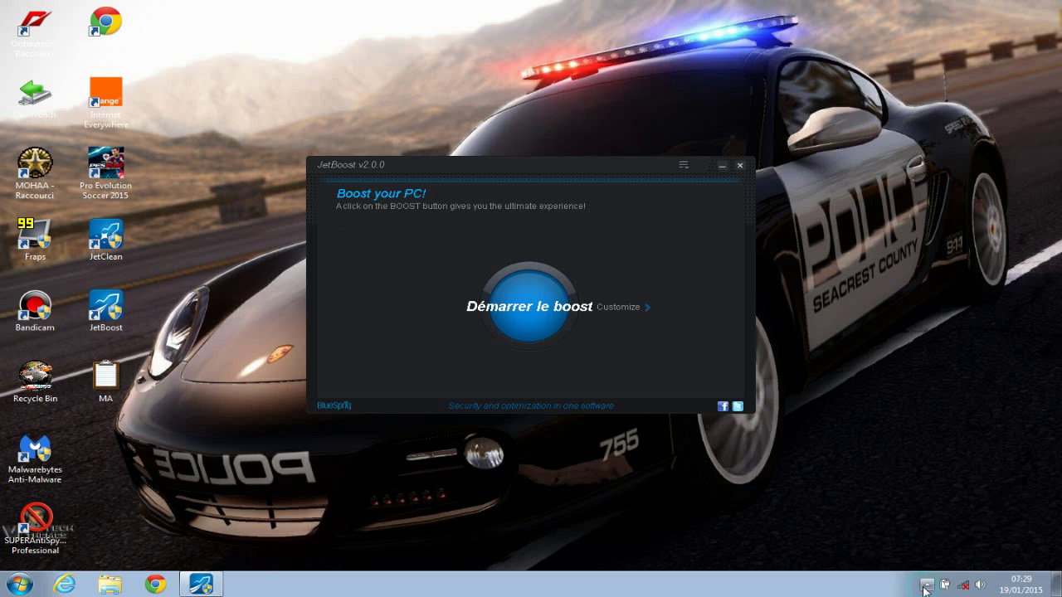
click(740, 165)
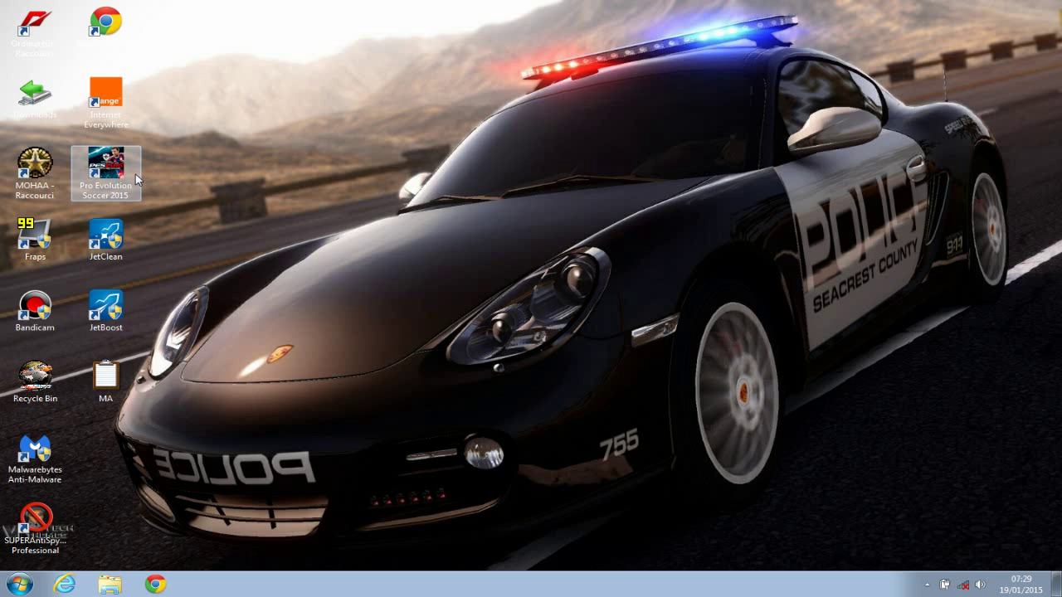
Step: Open the all-users compatibility settings in the properties of the Pro Evolution Soccer 2015 desktop shortcut
right_click(106, 176)
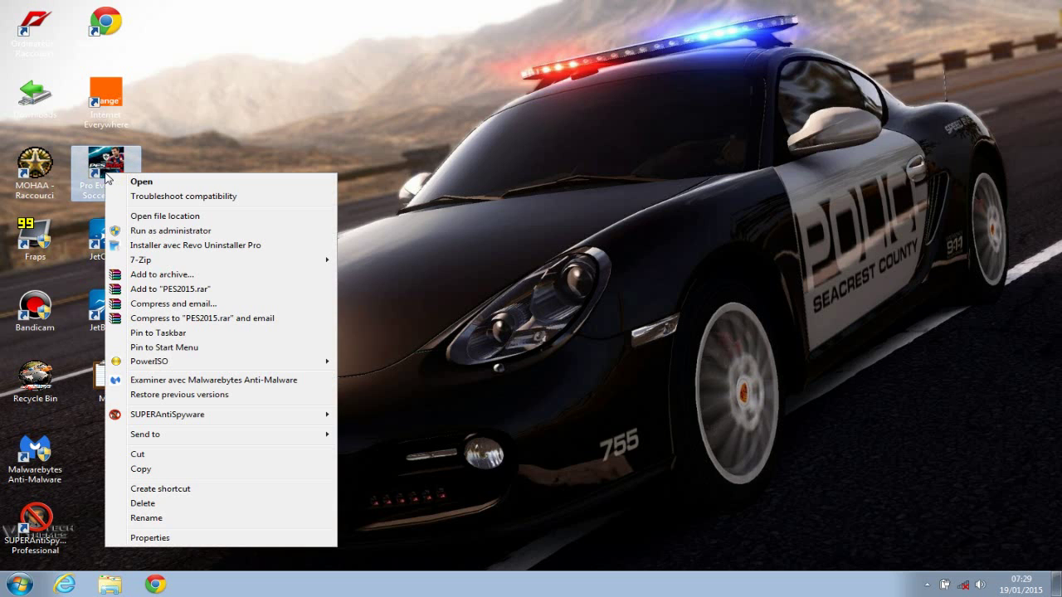
click(147, 539)
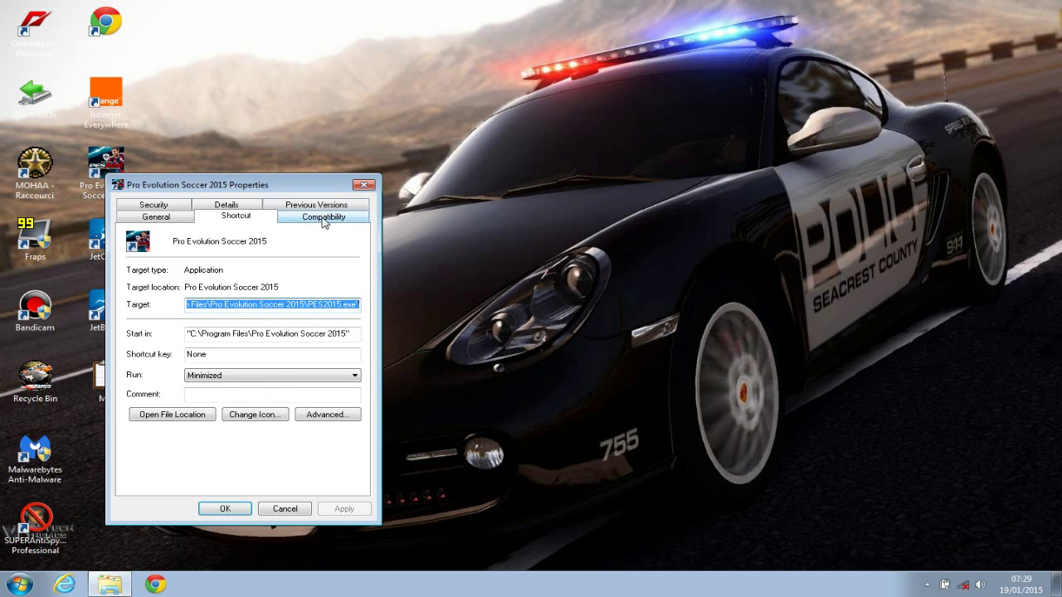
click(321, 218)
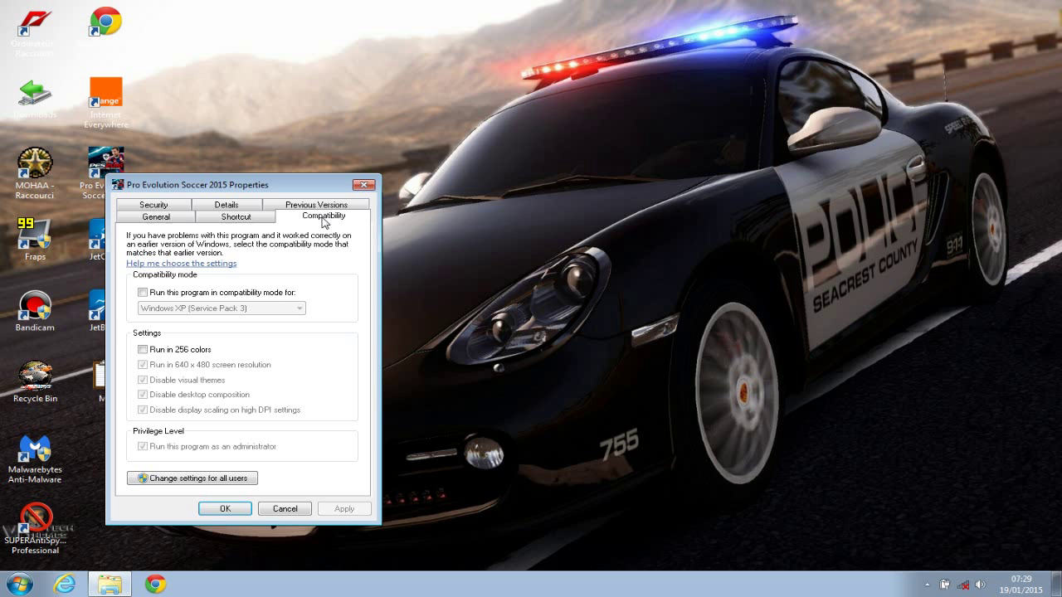
click(210, 482)
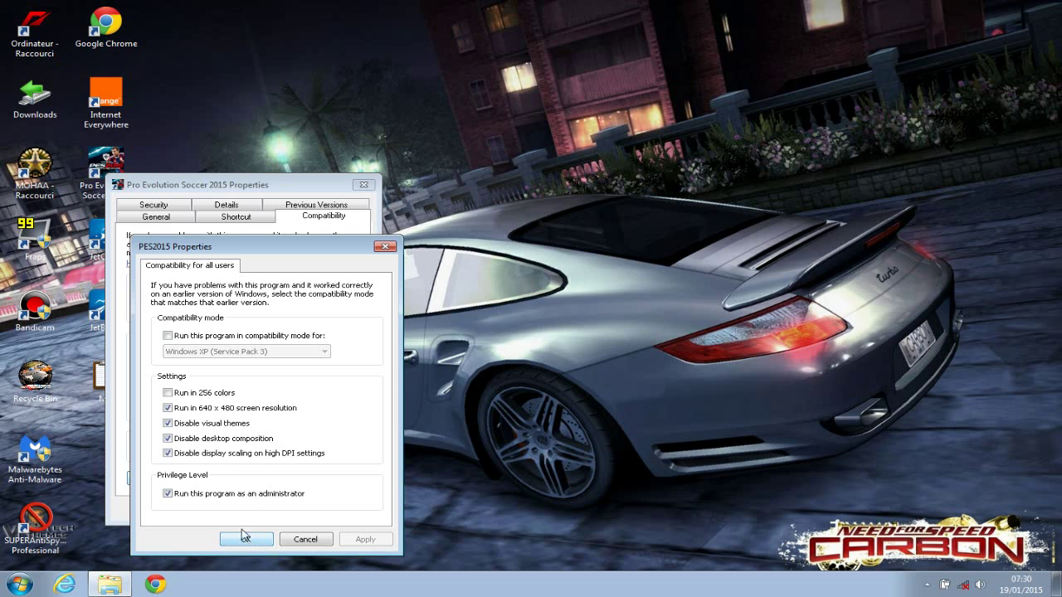
Step: Set PES2015 to run as an administrator for all users, apply the setting and accept both properties dialogs
click(170, 494)
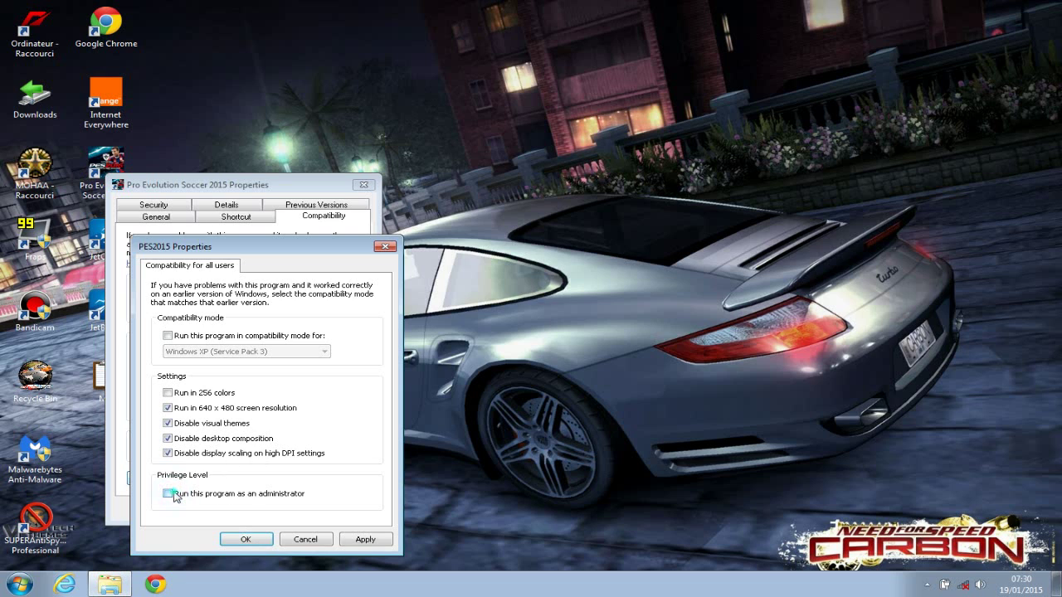
click(170, 493)
click(352, 541)
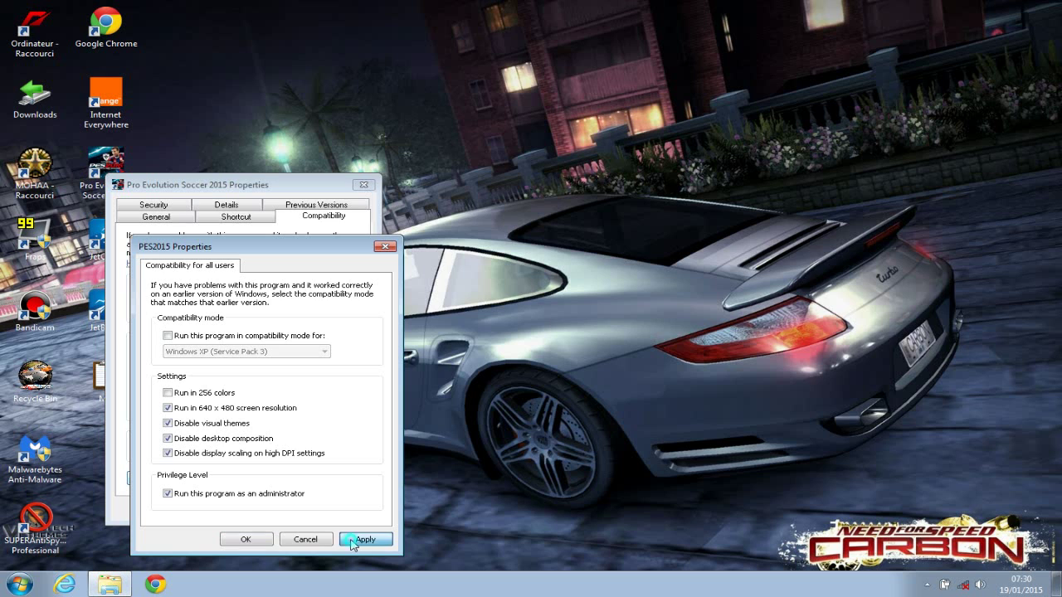
click(247, 539)
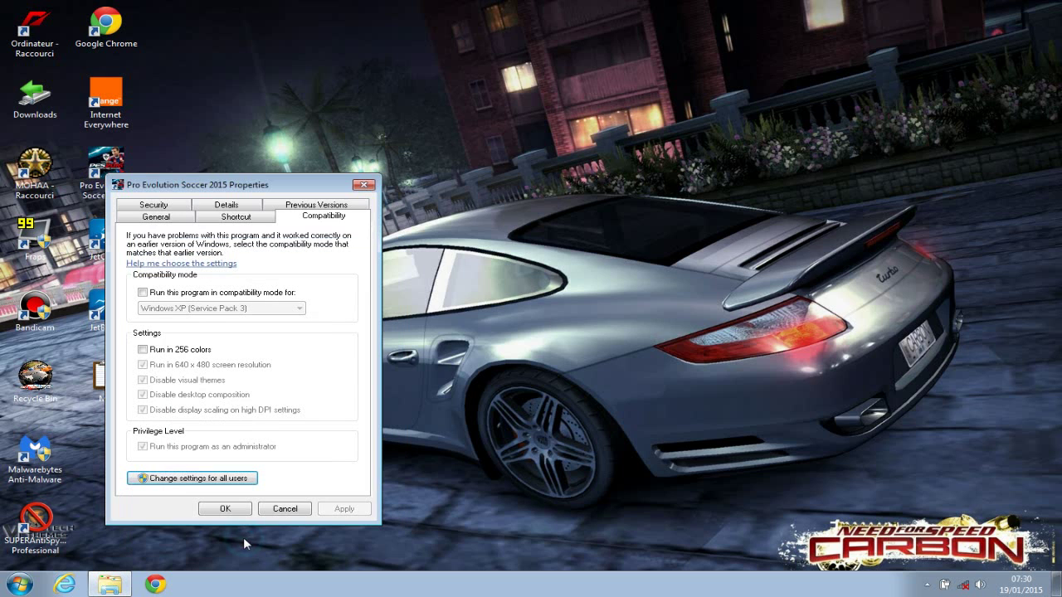
click(226, 510)
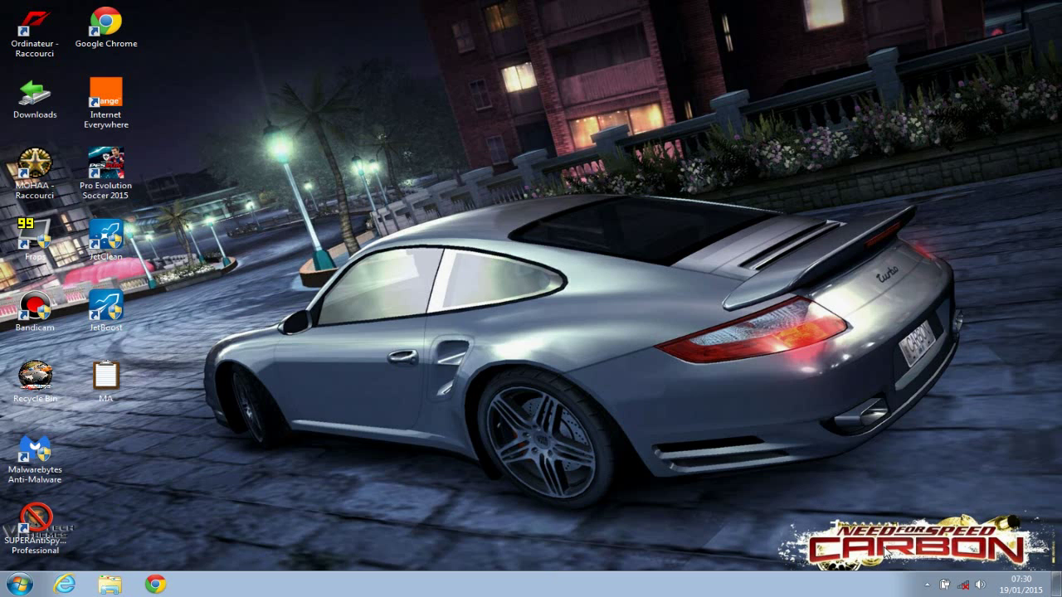
click(928, 585)
click(928, 585)
click(928, 585)
click(928, 585)
click(927, 585)
click(927, 585)
click(927, 585)
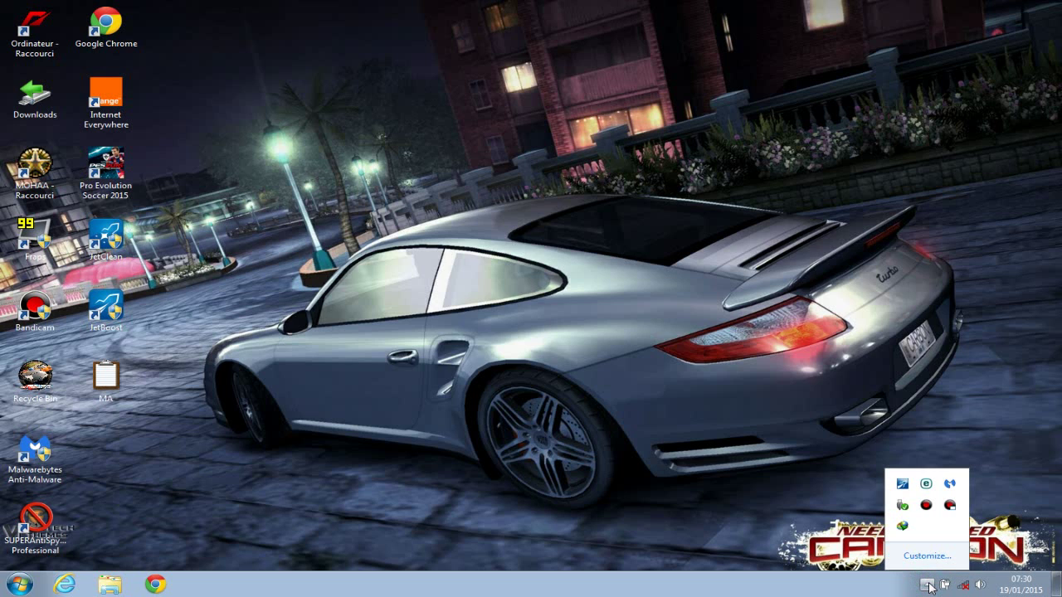
click(927, 585)
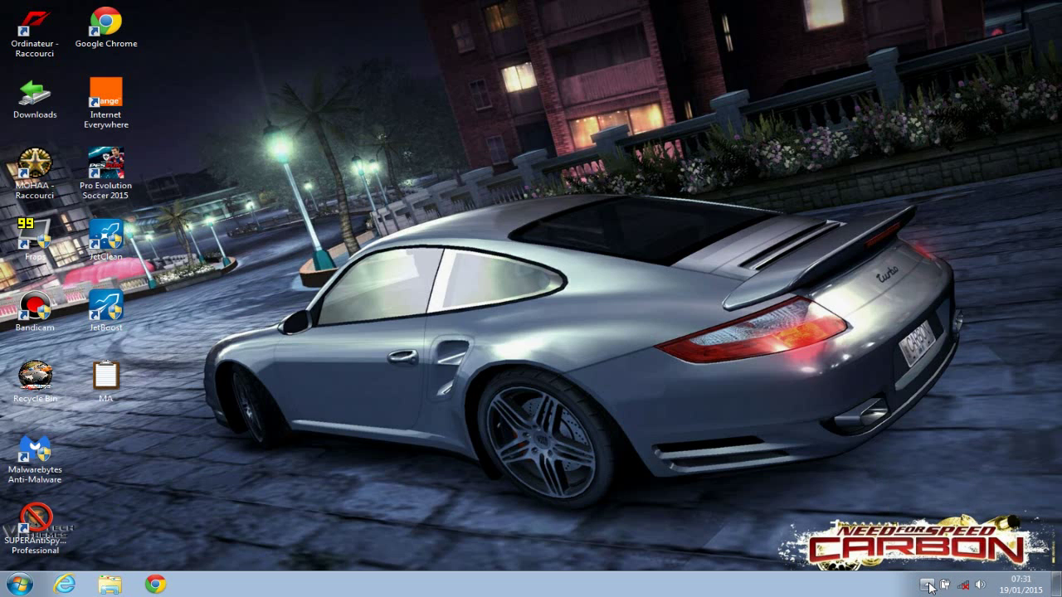
click(927, 585)
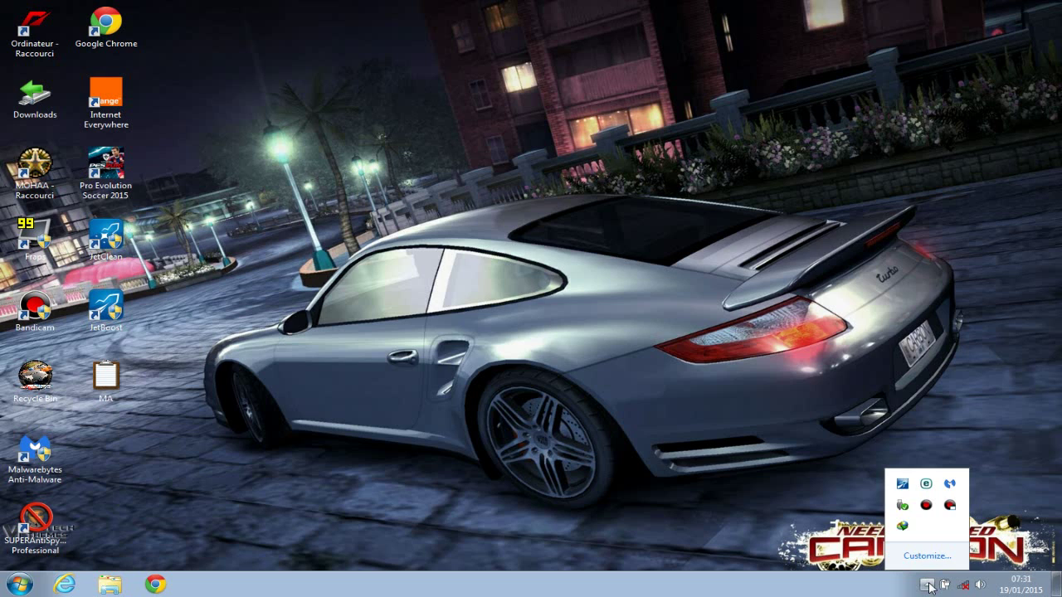
click(927, 585)
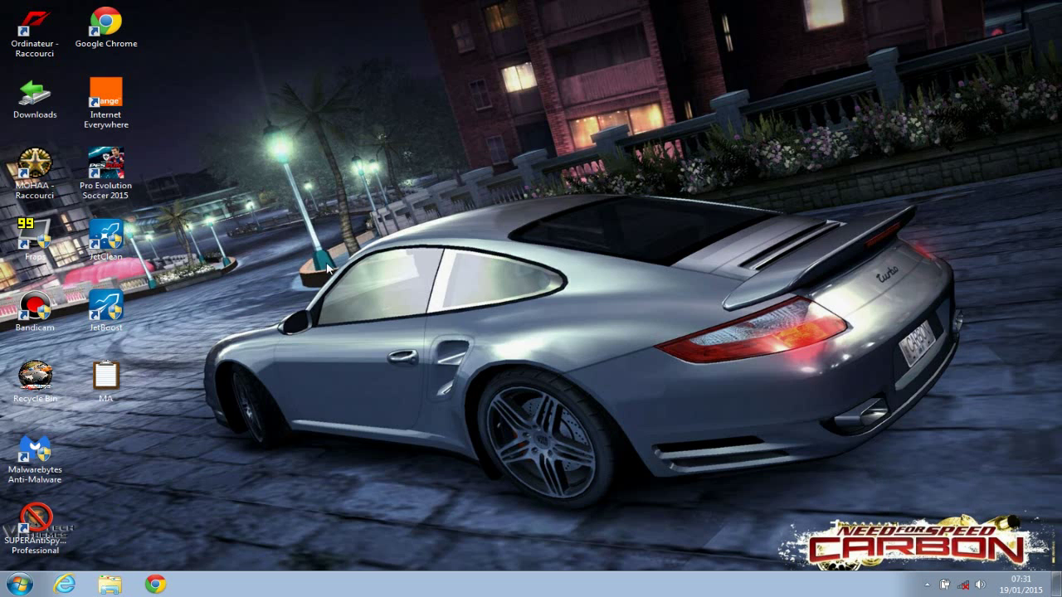
click(926, 589)
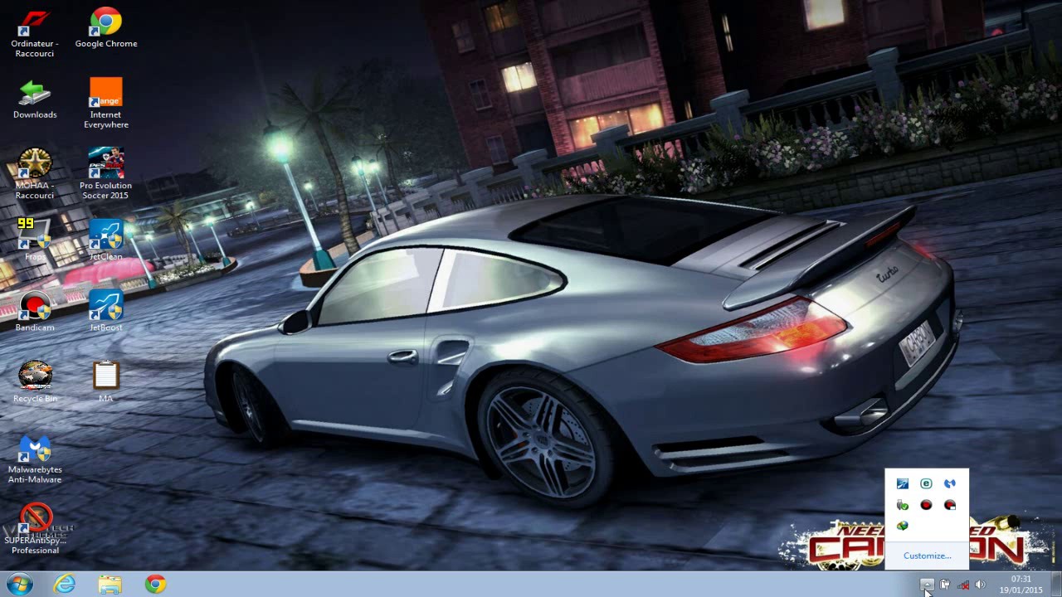
click(927, 590)
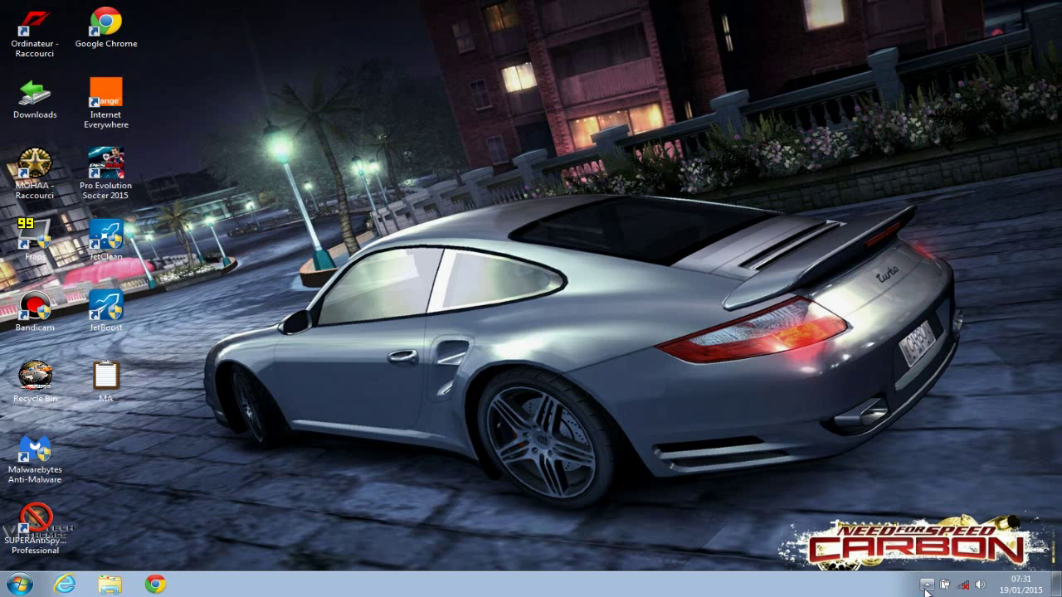
click(927, 590)
click(927, 590)
click(926, 590)
click(927, 590)
click(926, 590)
click(927, 590)
click(927, 590)
click(926, 590)
click(927, 590)
click(927, 589)
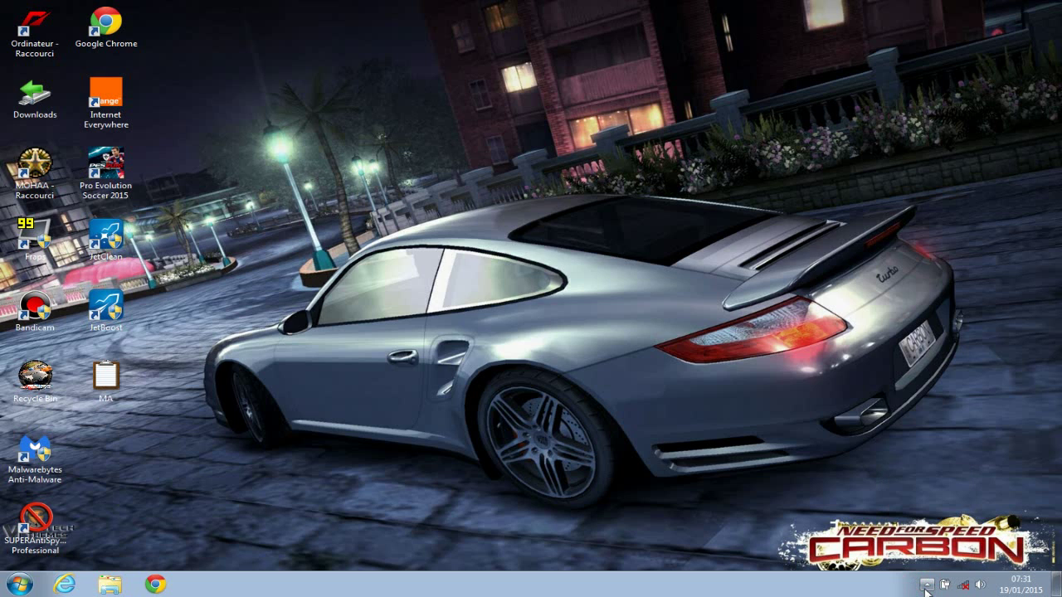